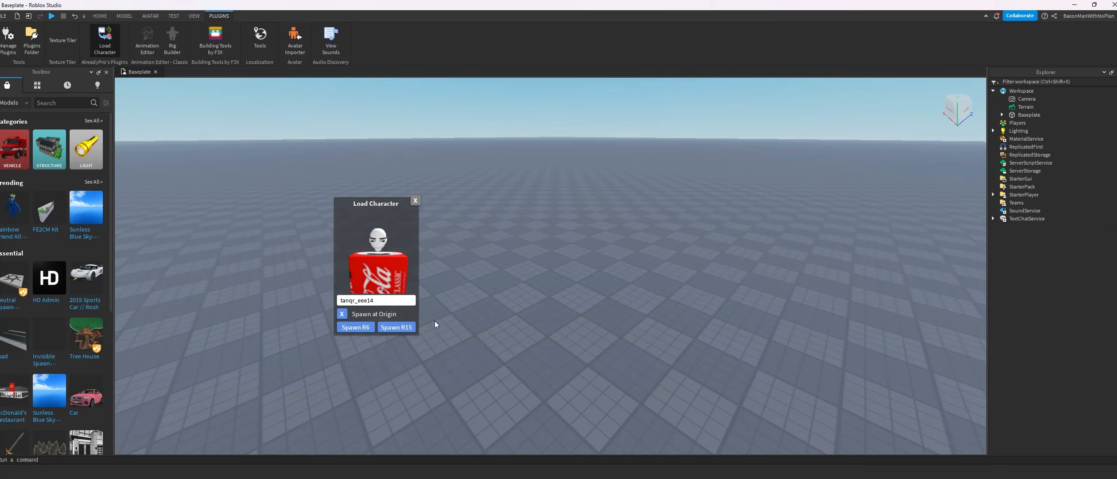
- Spawn the loaded character as an R15 rig at the origin, close the character loader and focus on the new model
left_click(396, 326)
left_click(415, 200)
key("f")
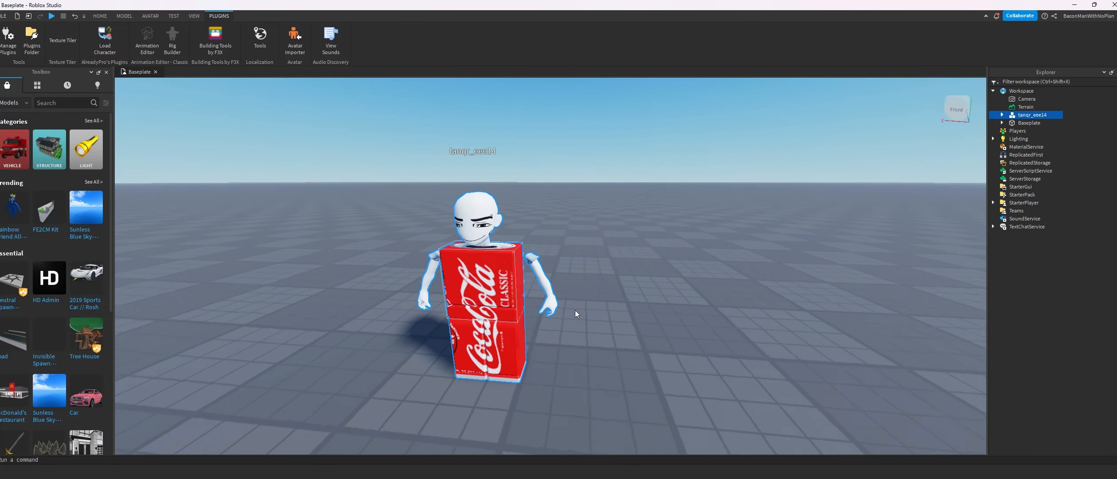
right_click(1032, 117)
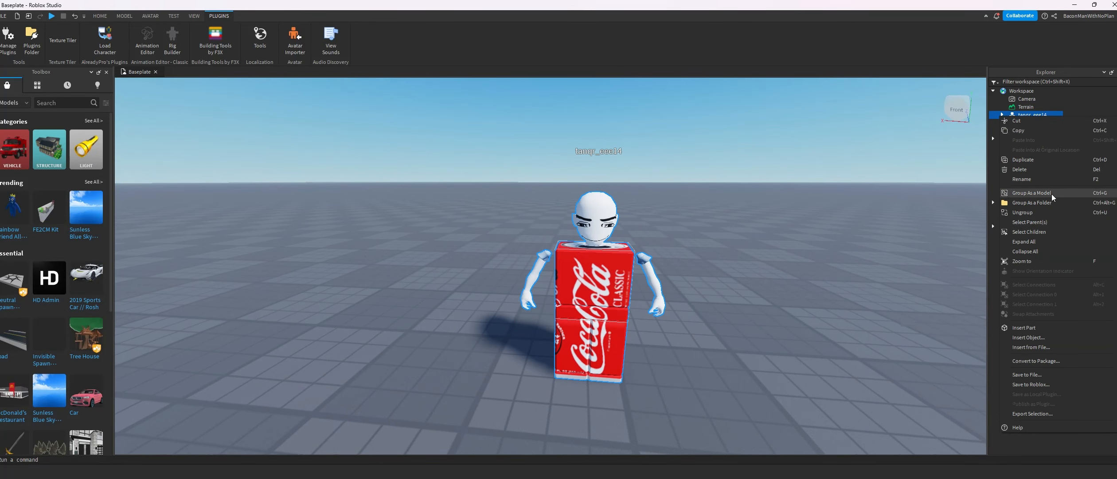
left_click(856, 85)
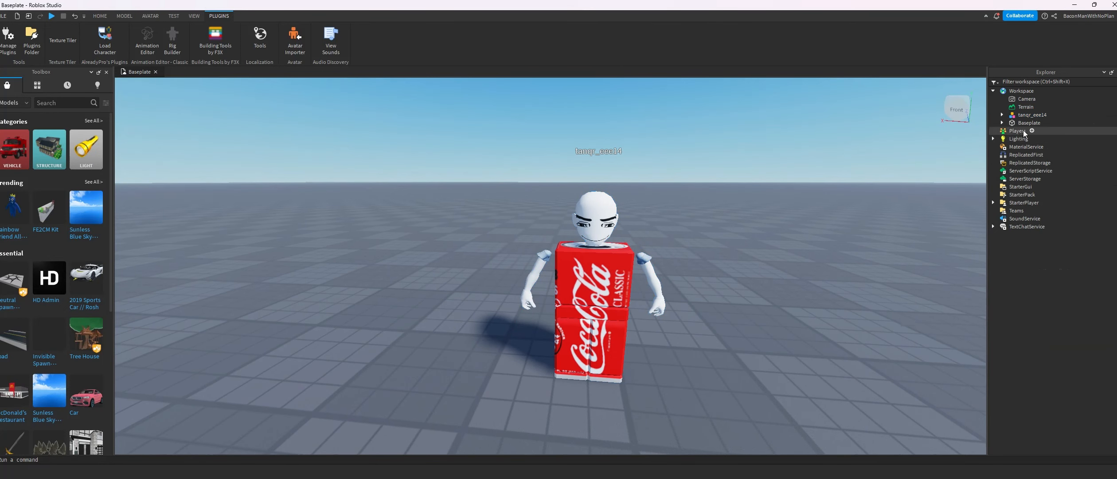
- Delete the character's LeftLowerArm and LeftHand parts
left_click(1003, 114)
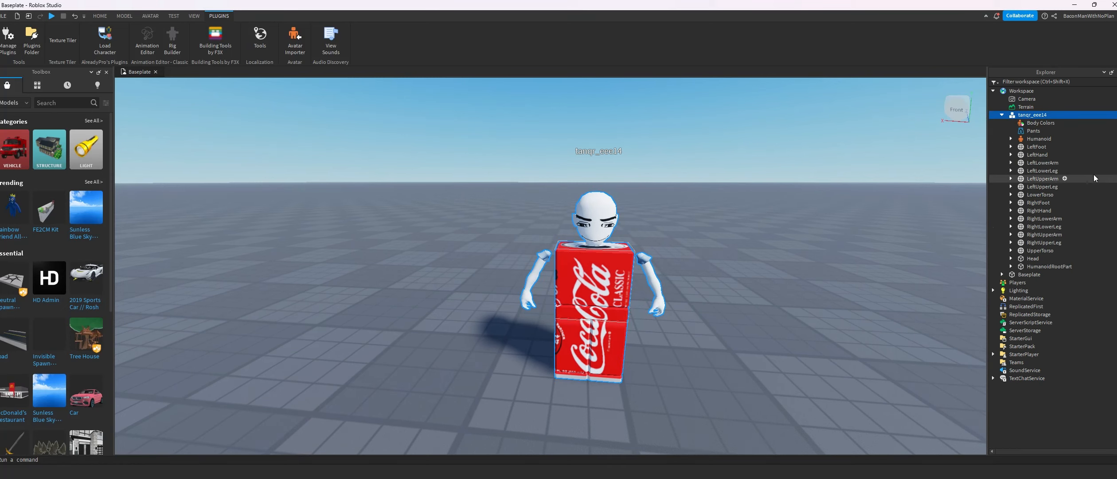
left_click(1049, 163)
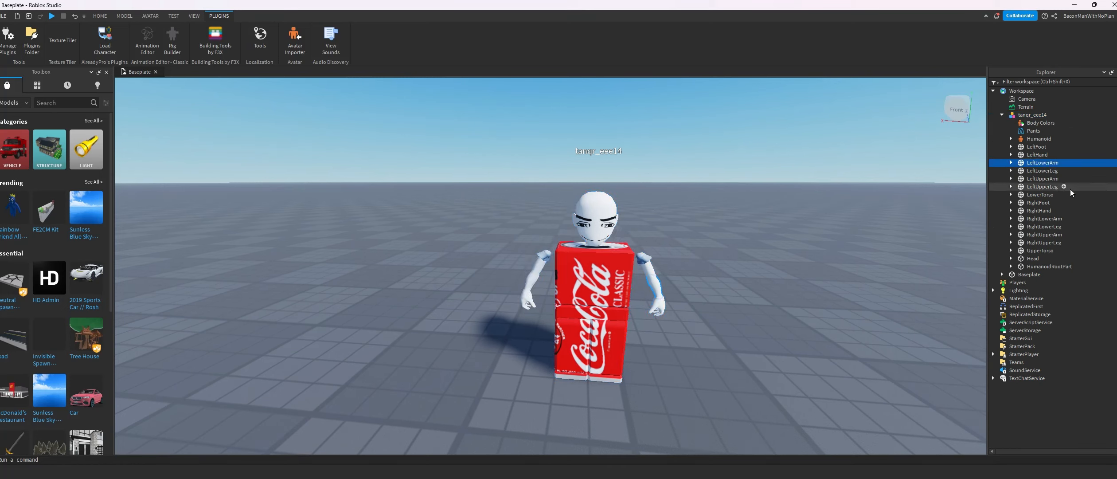
key("Delete")
left_click(1049, 155)
key("Delete")
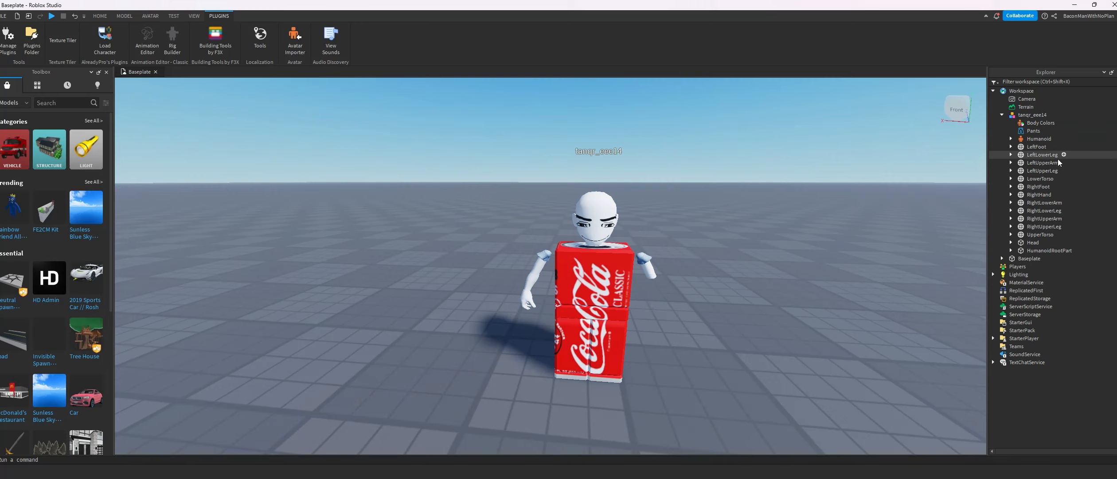
- Delete the RightHand, RightLowerArm and RightLowerLeg parts from the character
left_click(1002, 115)
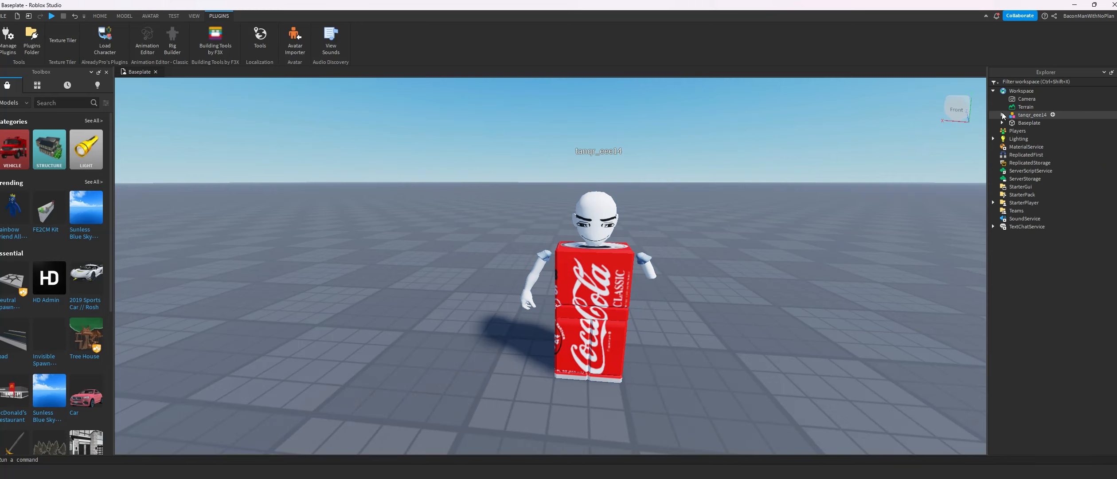
left_click(1003, 115)
left_click(1002, 115)
left_click(1002, 115)
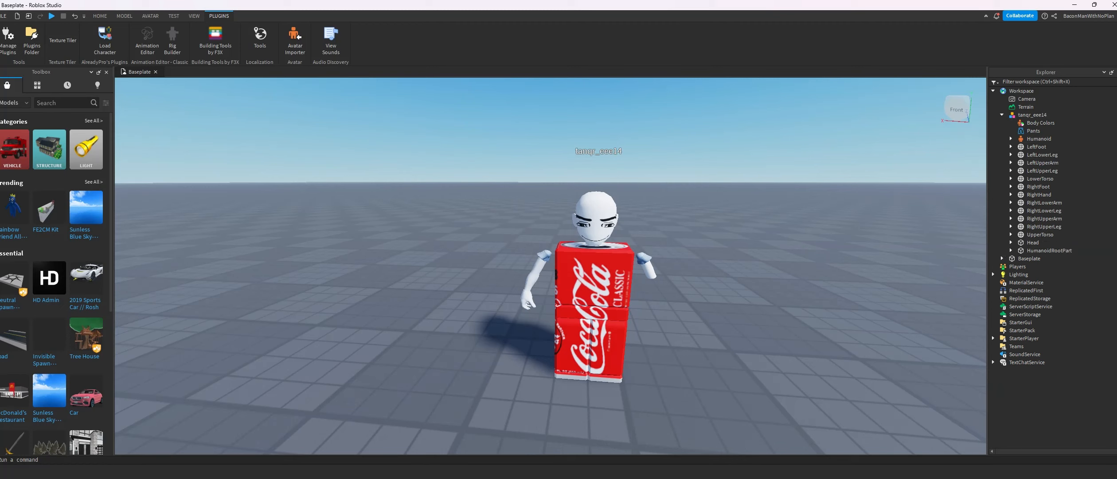
left_click(1085, 195)
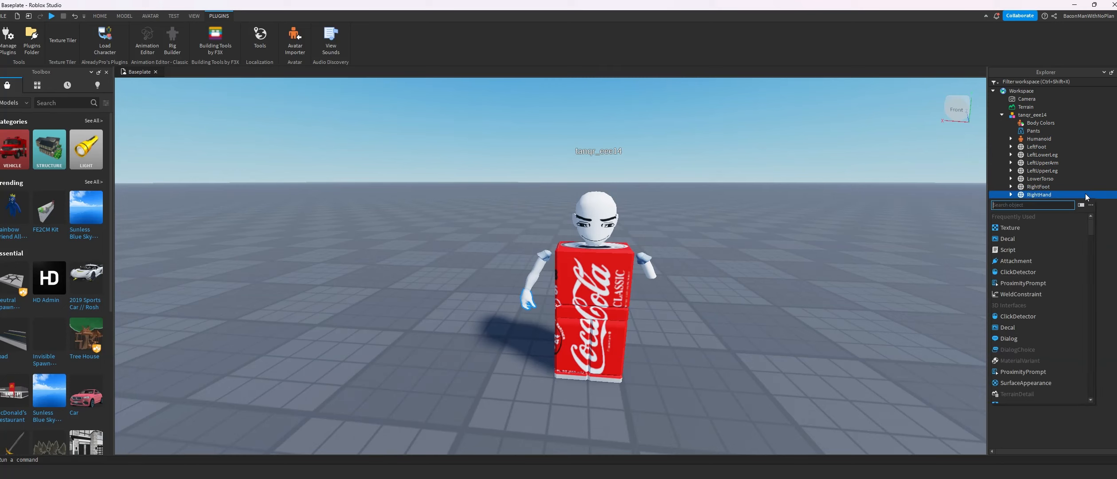
key("Escape")
key("Delete")
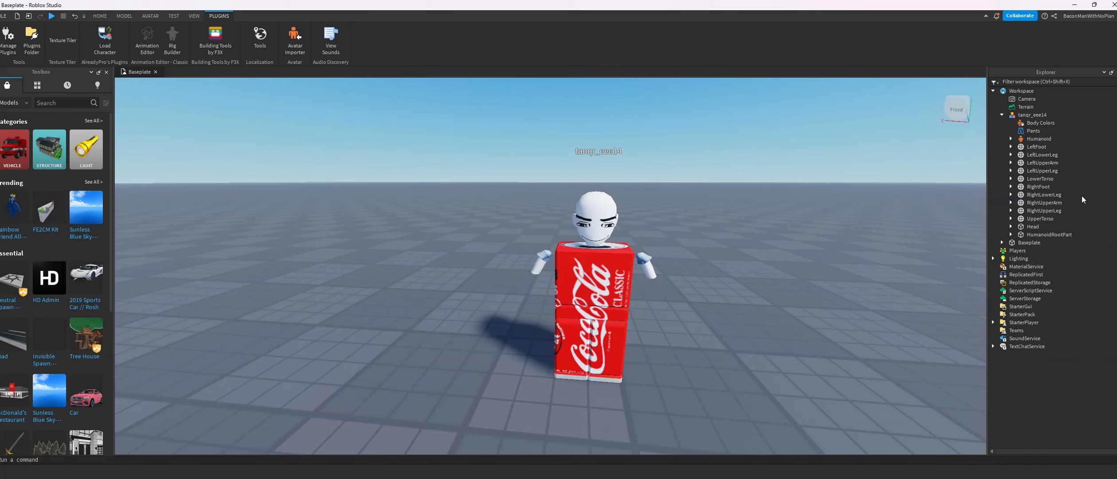
left_click(1081, 196)
key("Delete")
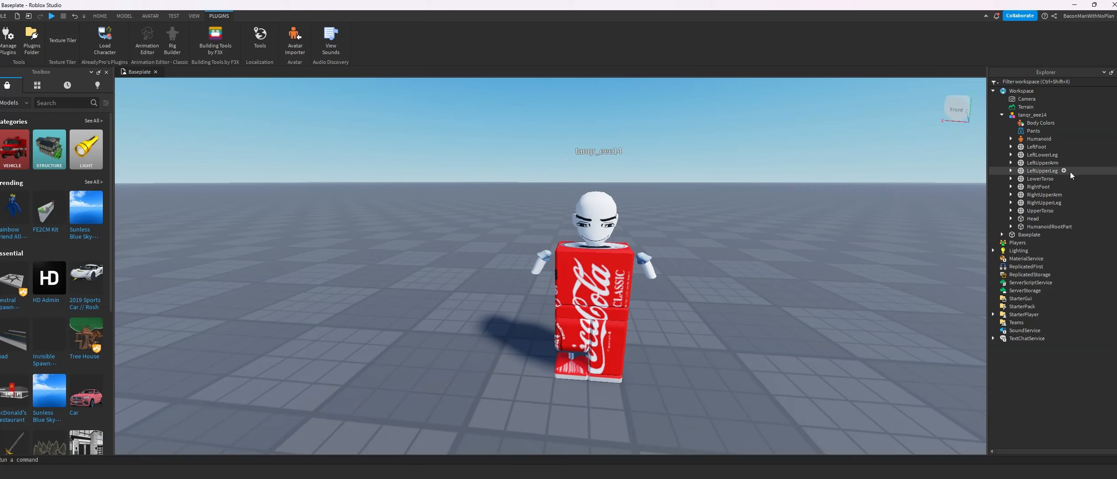
- Delete the remaining arm parts, RightUpperArm and LeftUpperArm, from the character
left_click(1072, 195)
key("Escape")
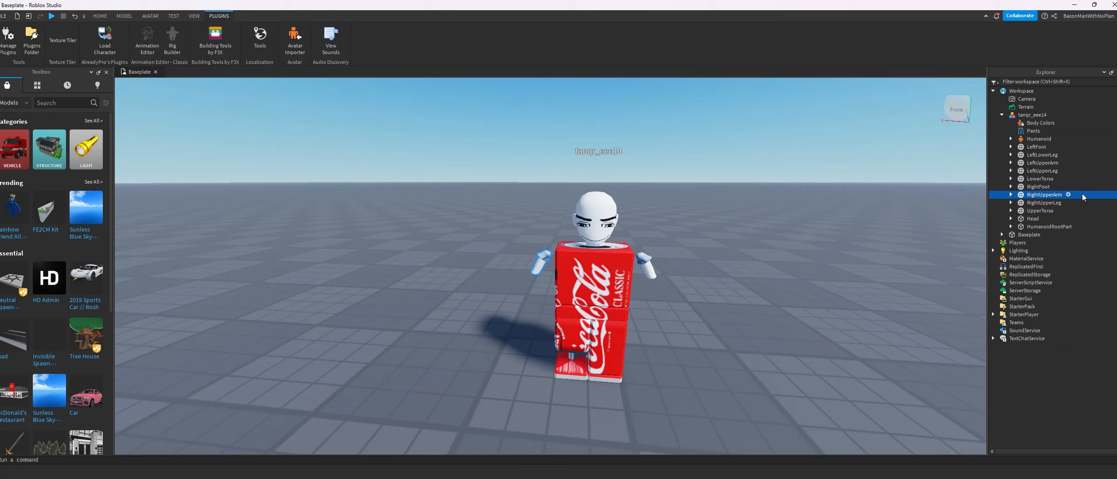
key("Delete")
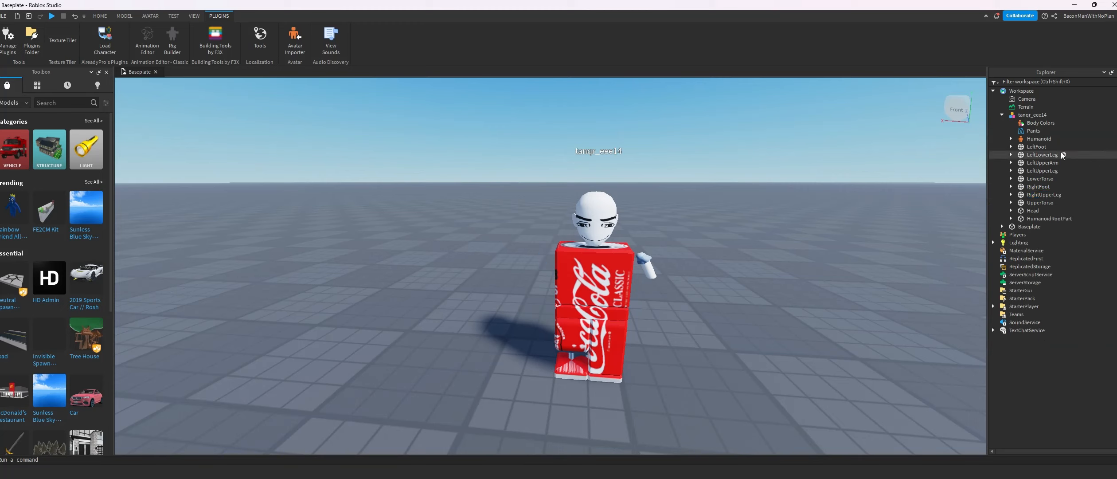
left_click(1073, 162)
key("Delete")
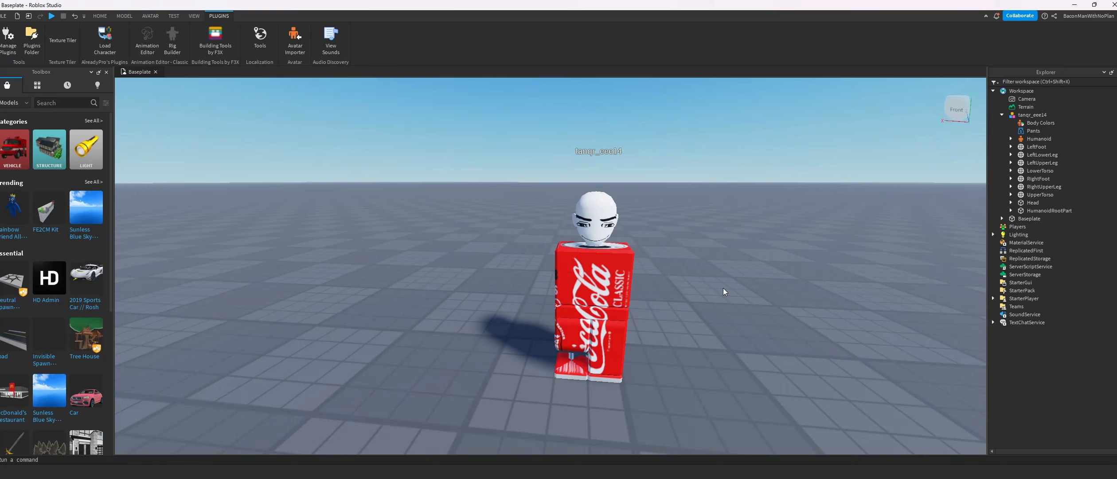
- Start the classic Animation Editor and choose the armless character as the rig to animate
key("e")
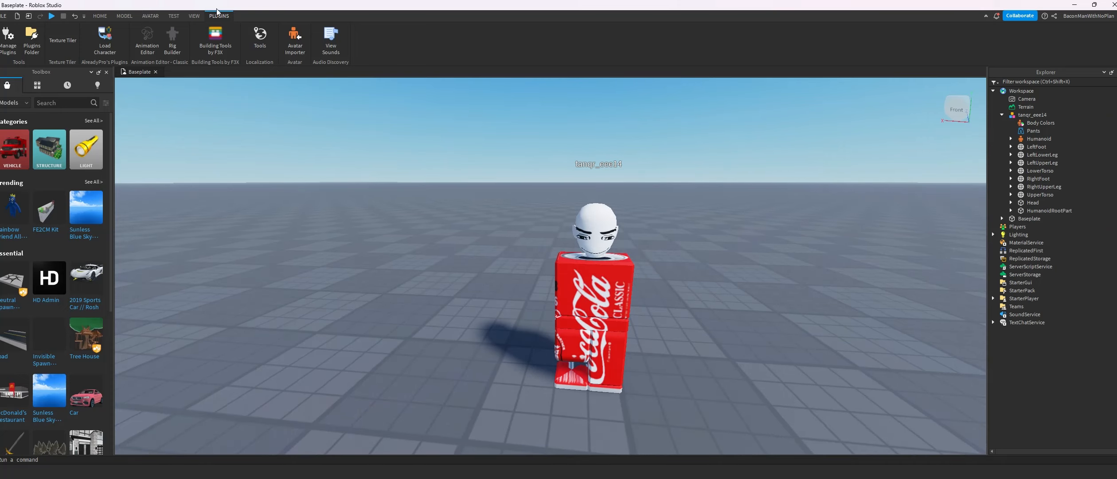
left_click(148, 39)
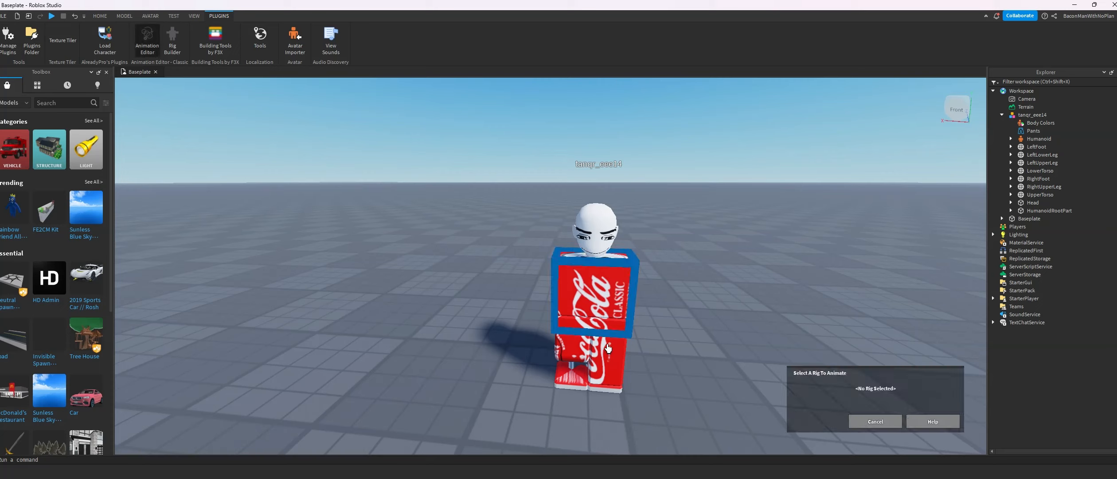
left_click(567, 279)
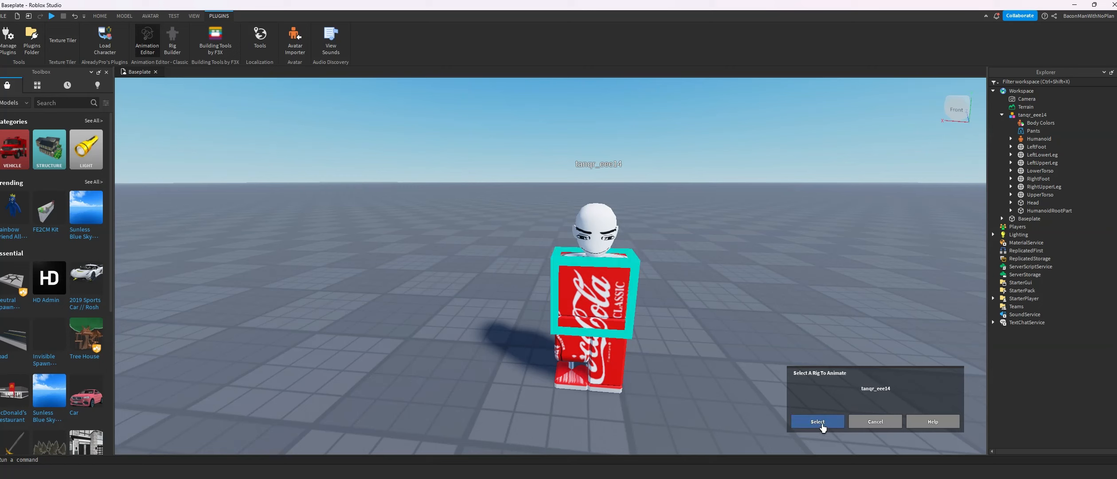
left_click(818, 422)
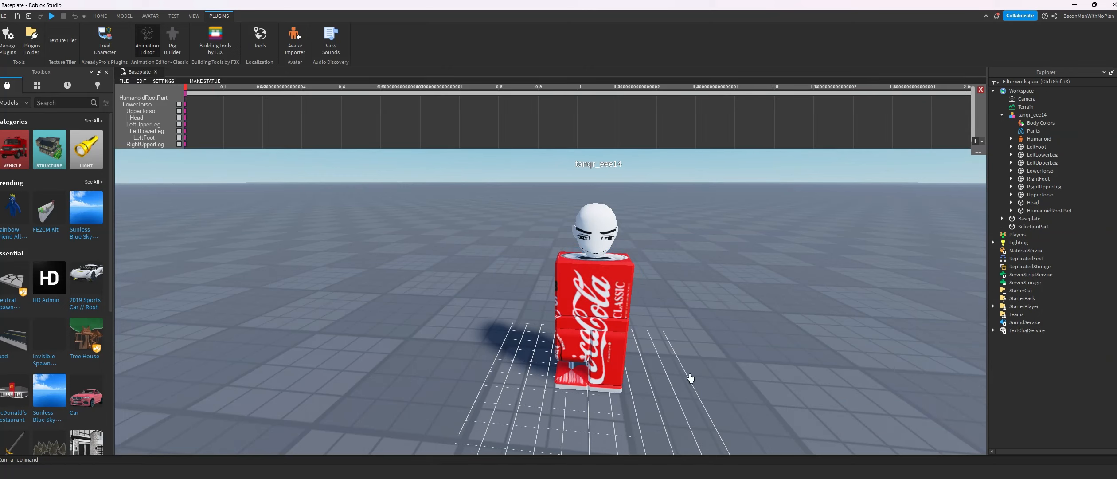
- Pose the rig by rotating its right upper leg and its left upper leg
middle_click_drag(732, 291, 748, 272)
left_click(575, 229)
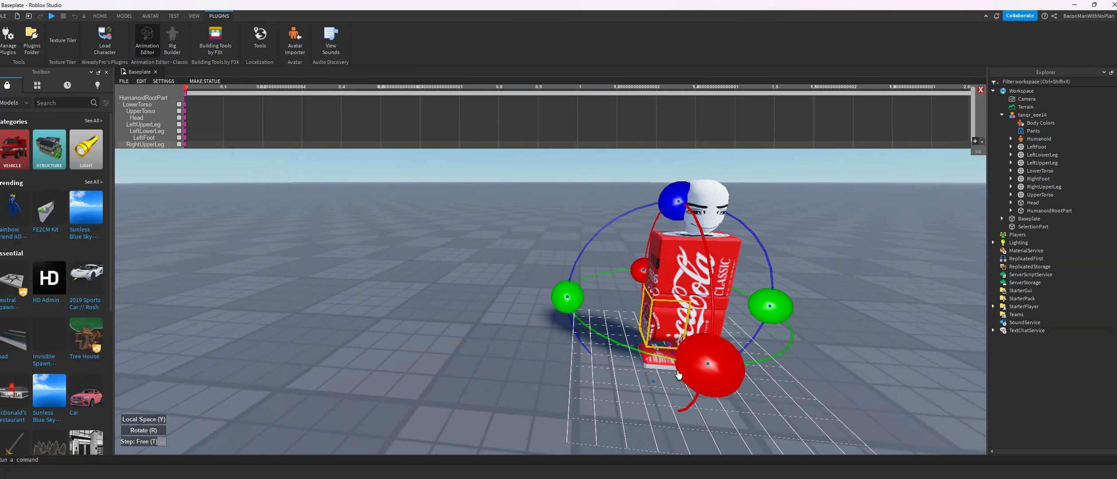
left_click(574, 314)
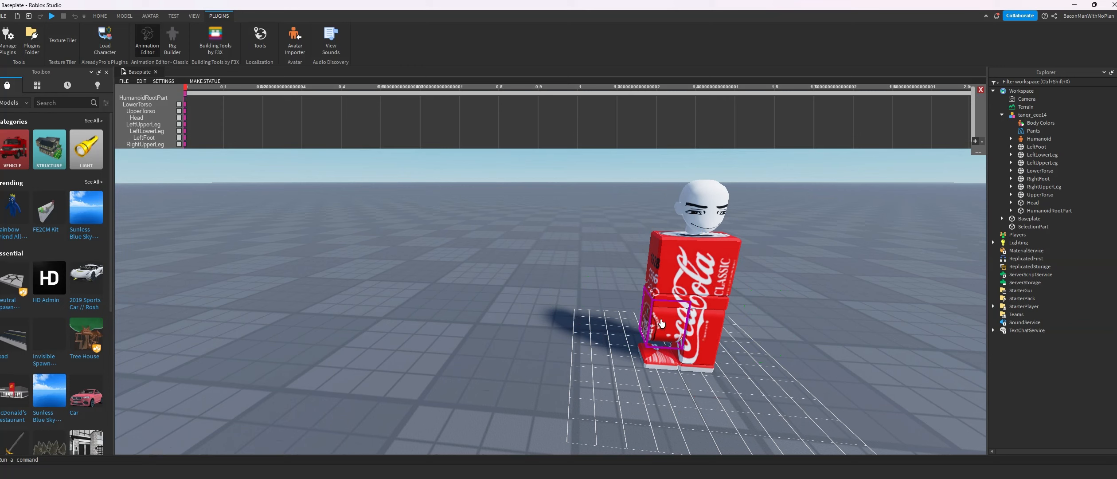
left_click(660, 320)
left_click_drag(568, 295, 571, 287)
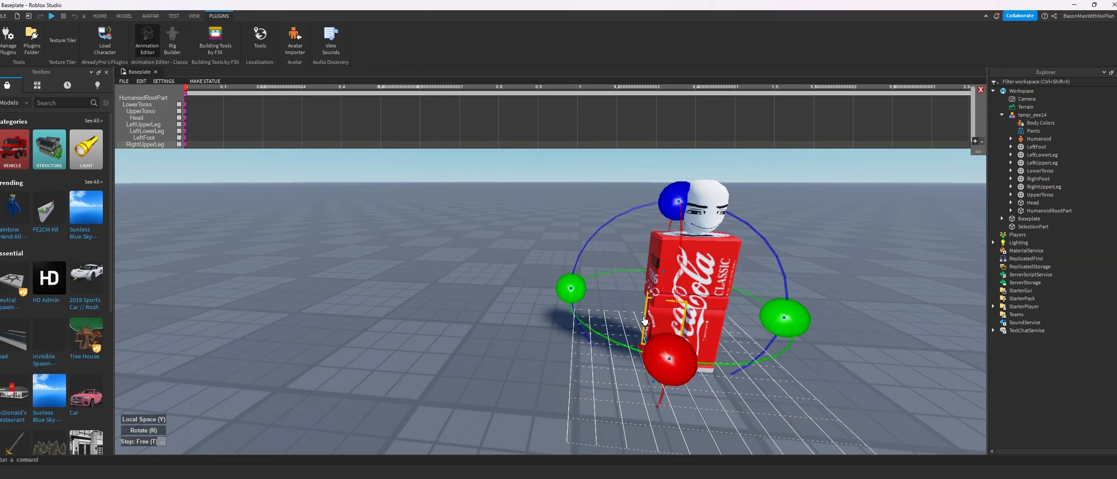
left_click(710, 325)
mouse_move(789, 376)
left_mouse_down()
mouse_move(803, 350)
mouse_move(793, 368)
left_mouse_up()
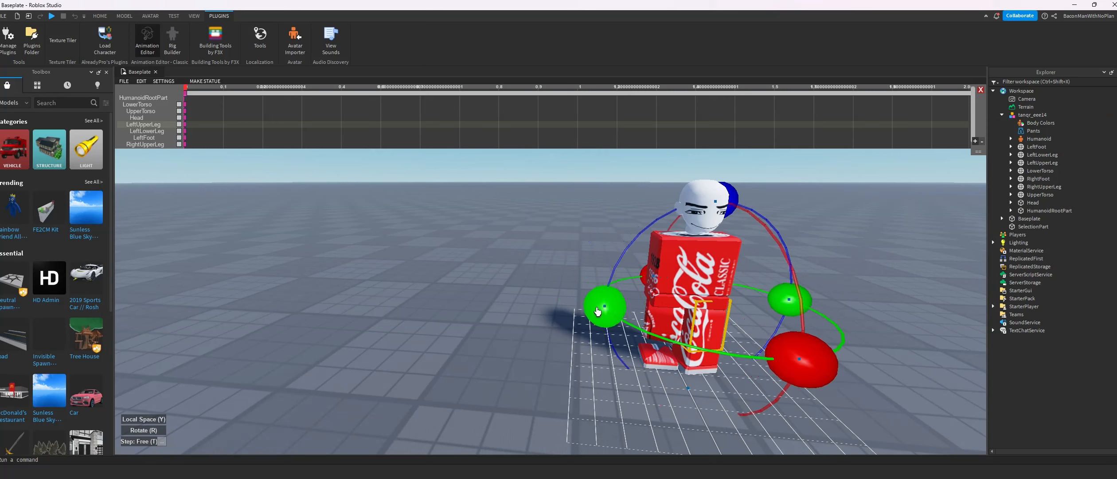
left_click(890, 346)
- Select the whole character model in the workspace and anchor it
right_click_drag(891, 346, 891, 345)
scroll(890, 344, "up", 5)
scroll(828, 302, "down", 5)
key("s")
key("w")
key("a")
key("s")
left_click(1030, 116)
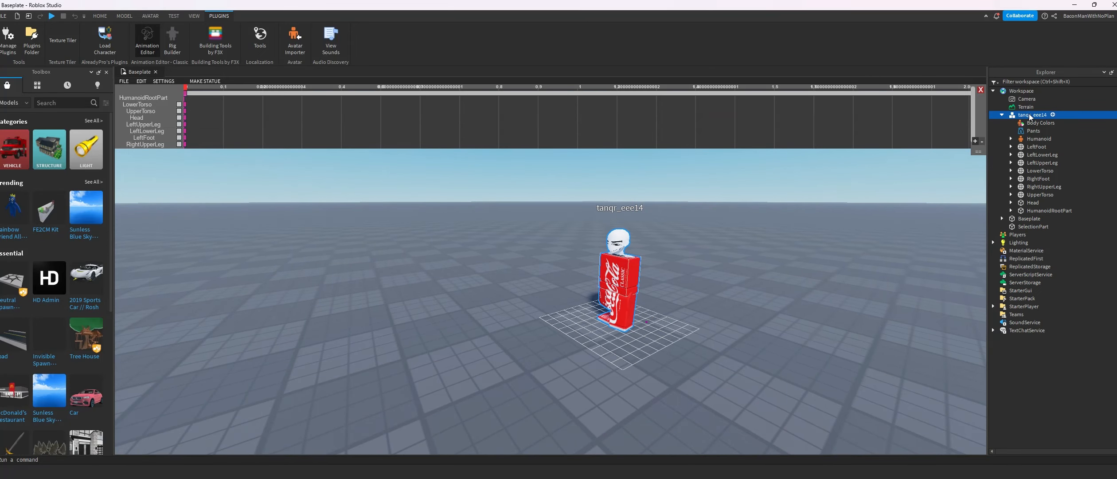
left_click(125, 16)
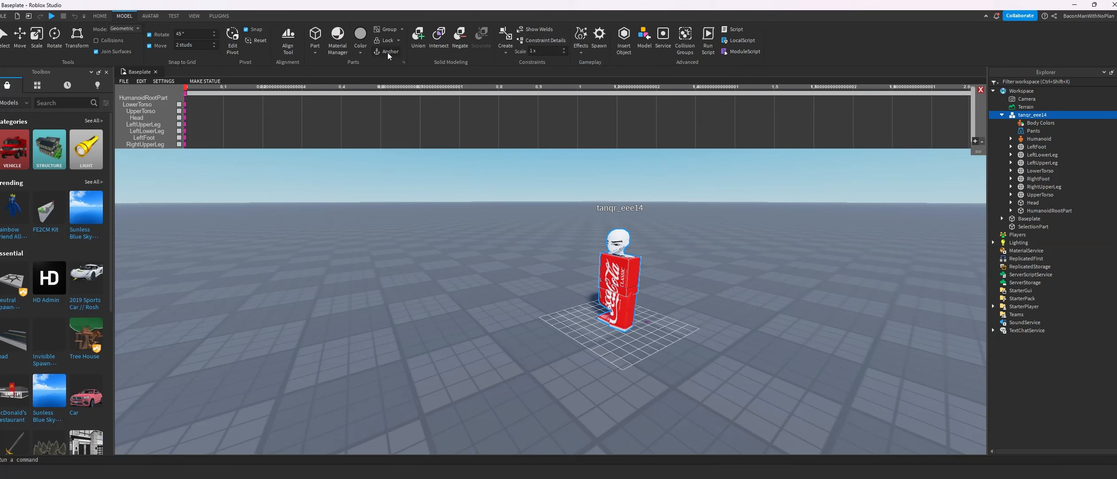
- Try to export the selected character as an OBJ model file named Robloxcoke
right_click(1027, 117)
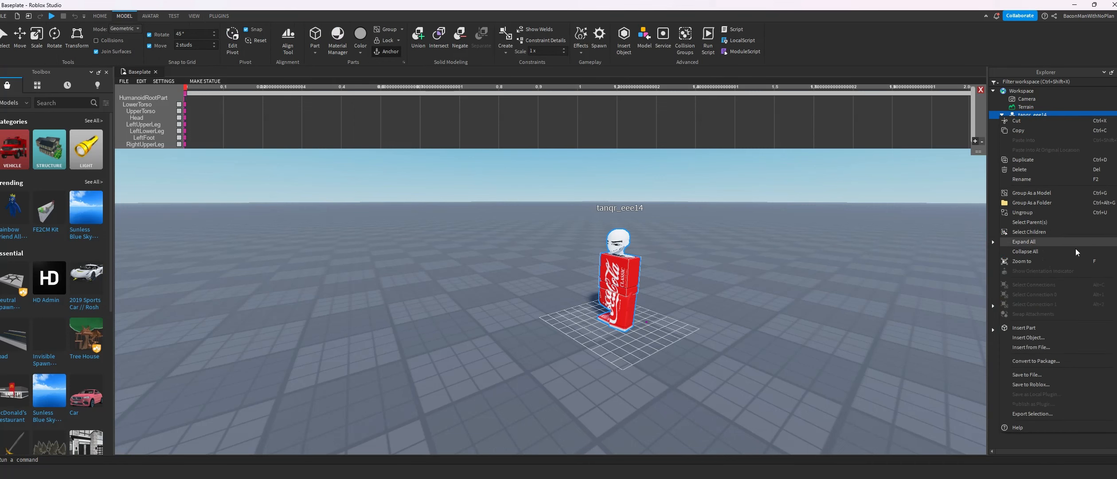
left_click(1039, 413)
type("Robloxcoke")
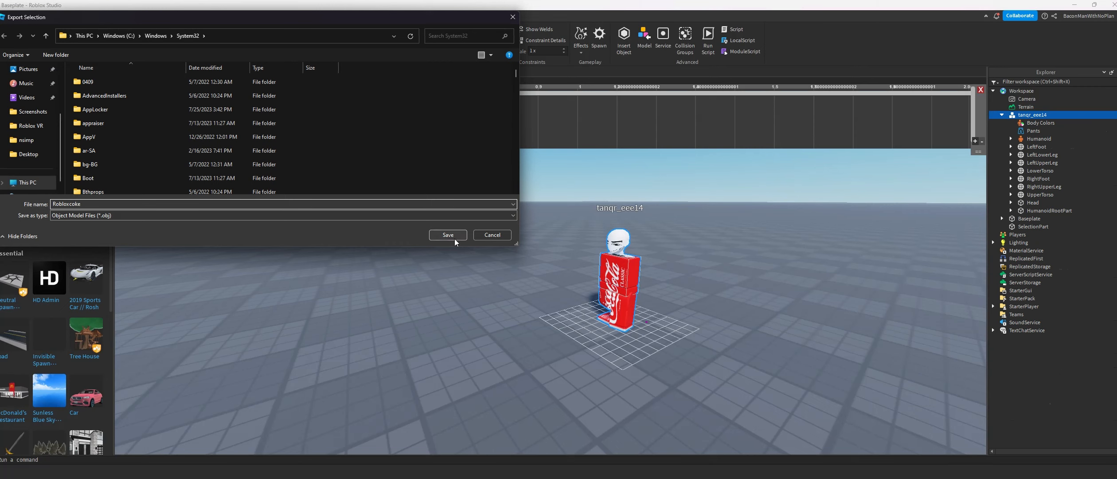
left_click(491, 235)
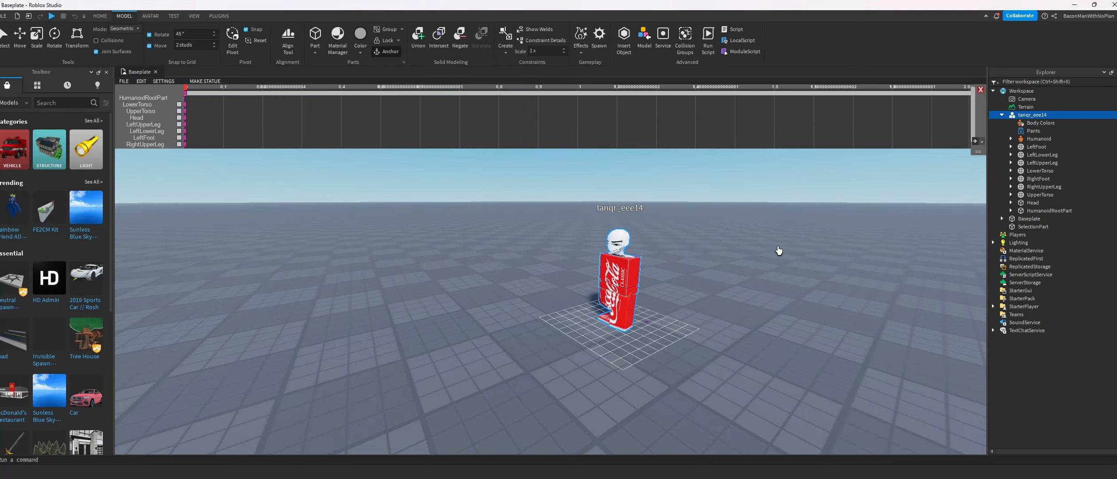
- Switch to Blender, move the CokeRoblox model to the centre of the light room and raise it to the floor circle
scroll(529, 276, "down", 3)
mouse_move(530, 275)
middle_mouse_down()
mouse_move(551, 272)
mouse_move(484, 274)
mouse_move(544, 275)
middle_mouse_up()
scroll(485, 278, "up", 3)
scroll(545, 277, "up", 3)
scroll(544, 277, "down", 3)
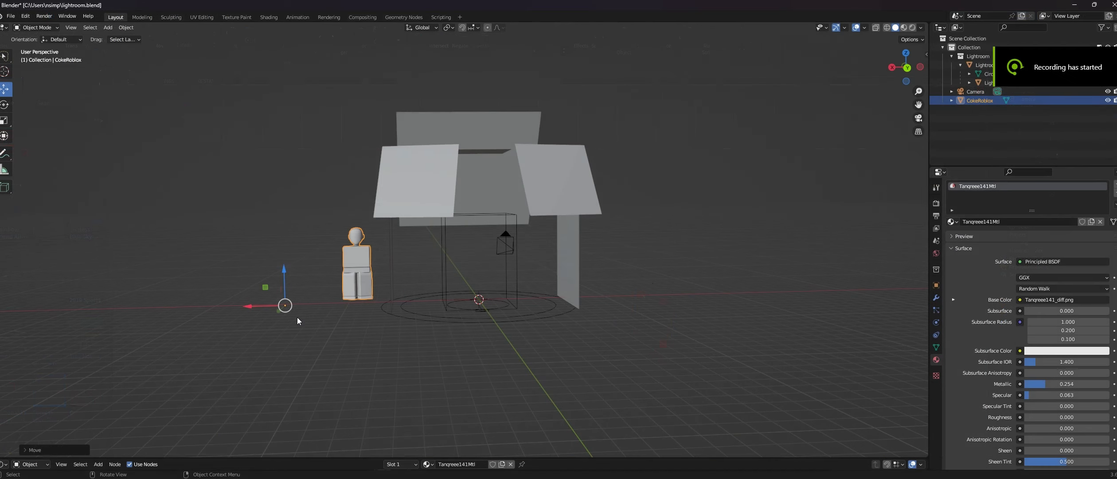
left_click_drag(294, 308, 414, 342)
left_click(420, 314)
left_click(441, 286)
middle_click_drag(545, 305, 469, 307)
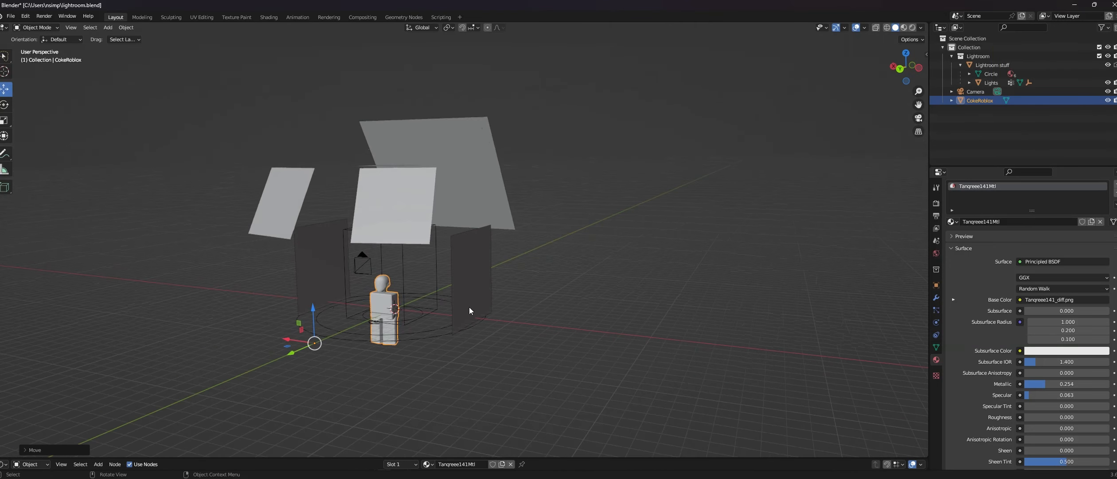
left_click_drag(310, 322, 323, 291)
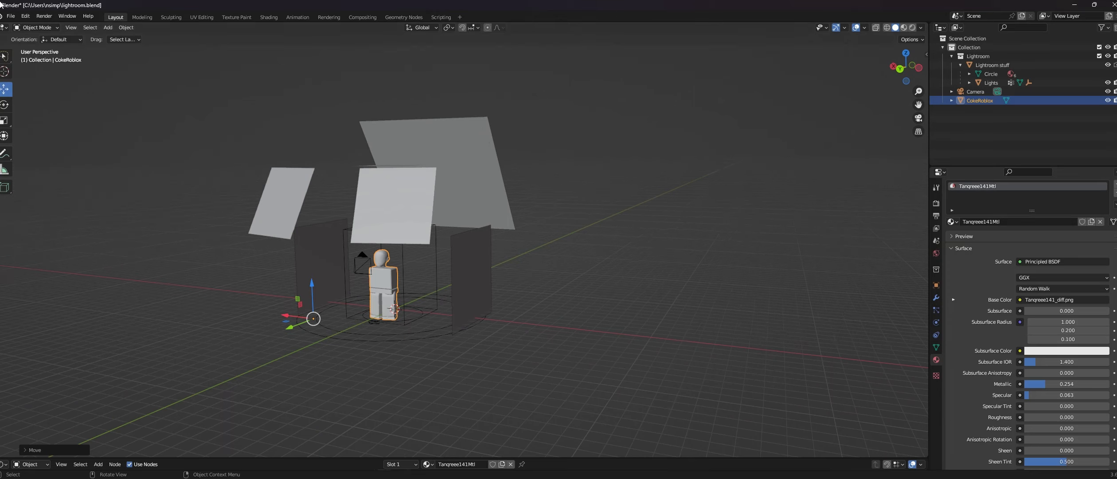
- Try to import CokeRoblox.obj with the legacy Wavefront OBJ importer
left_click(11, 17)
left_click(11, 17)
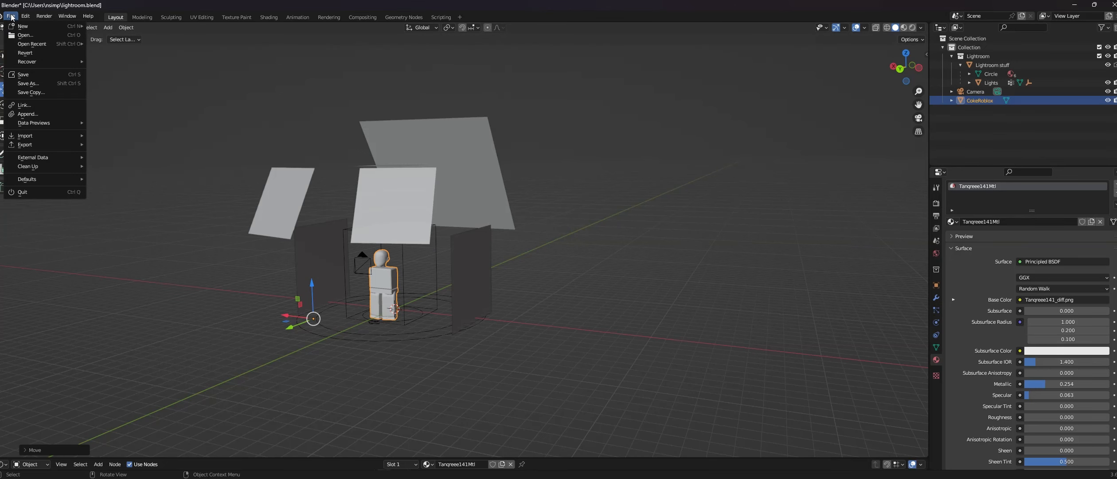
mouse_move(36, 137)
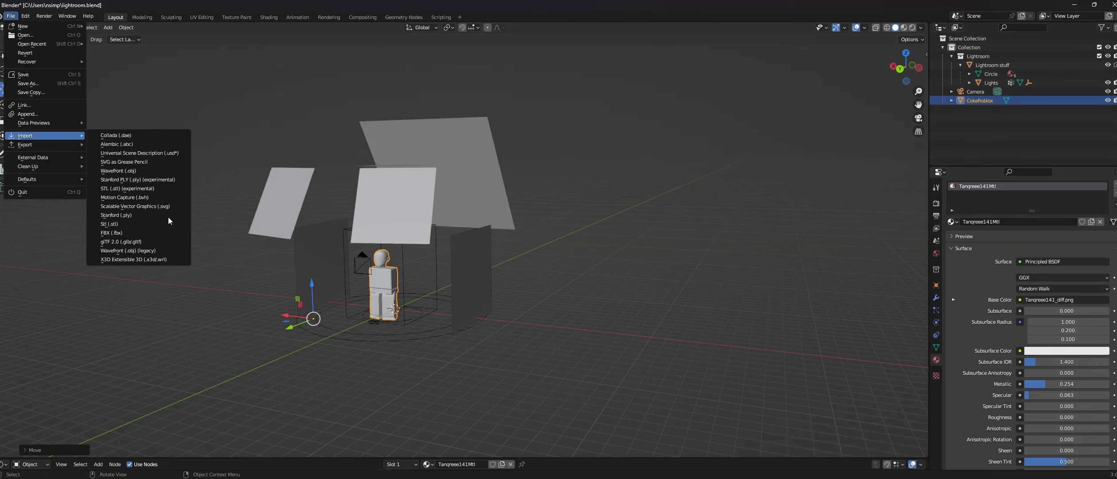
left_click(133, 250)
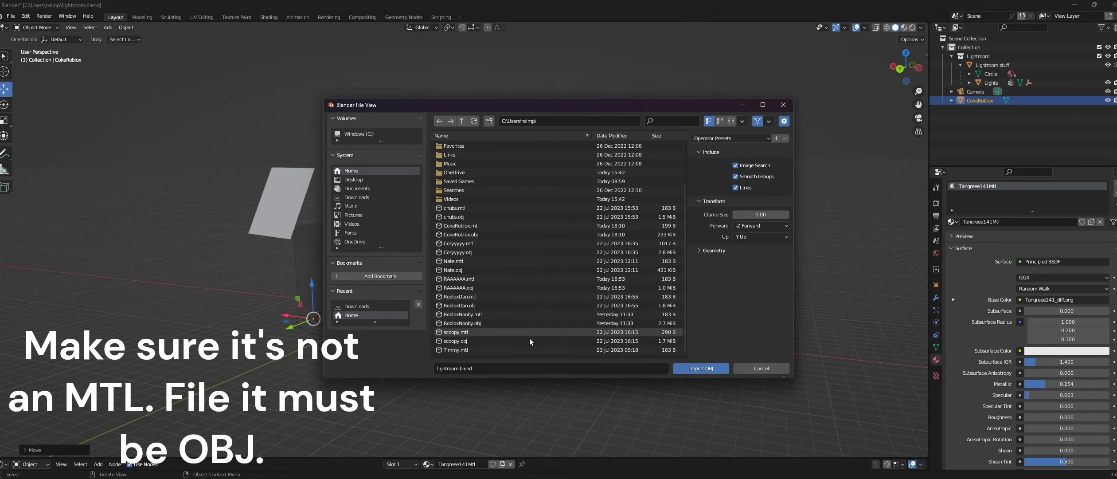
left_click(461, 234)
left_click(700, 368)
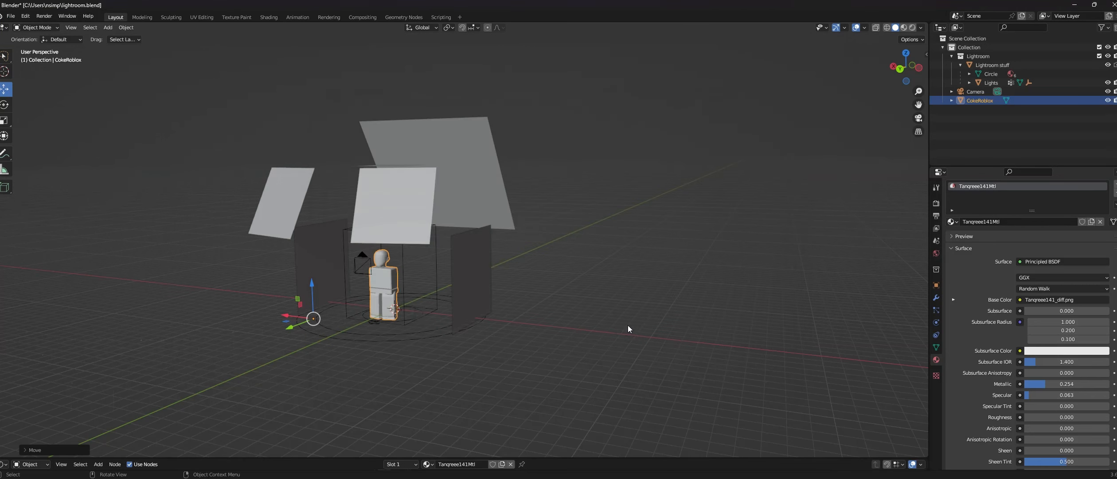
middle_click_drag(628, 327, 663, 315)
scroll(644, 306, "up", 2)
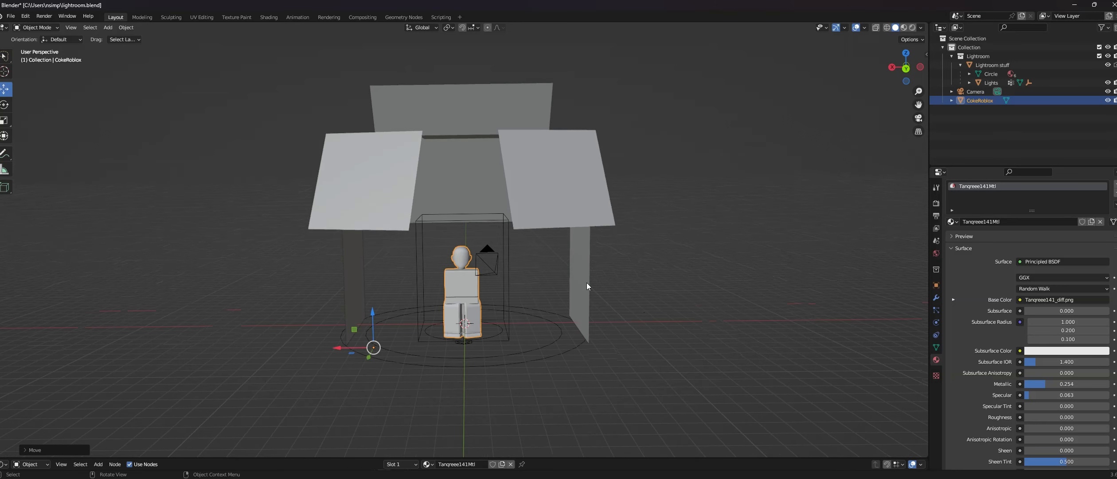
- Render the current frame to check how the character is framed by the camera
left_click(44, 16)
left_click(70, 28)
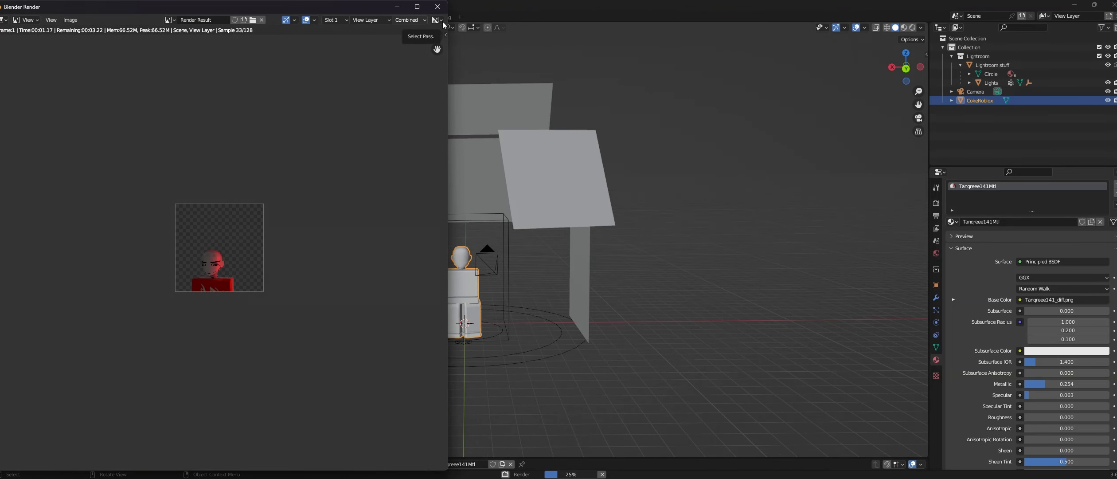
left_click(437, 6)
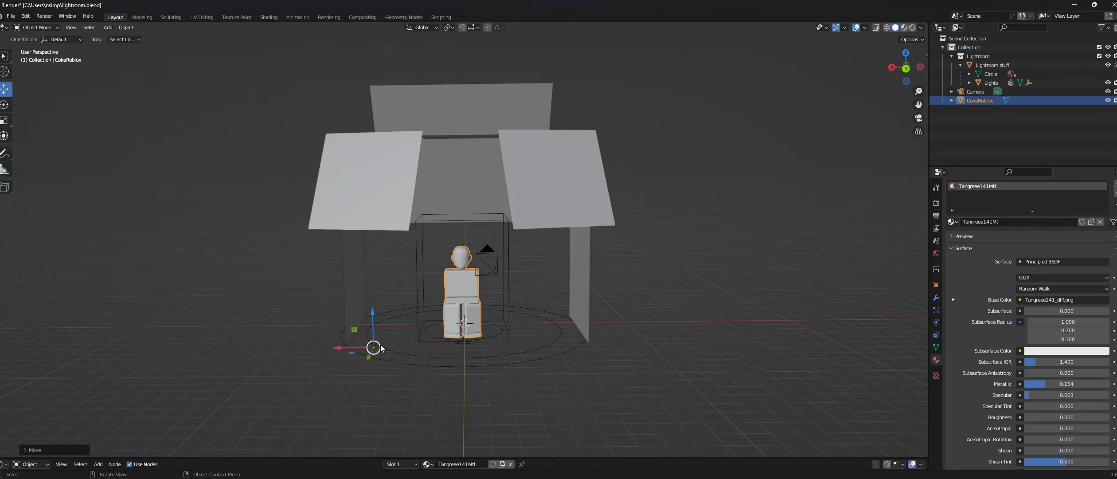
- Raise the CokeRoblox model and shift it toward the camera, and render the image to check the framing
left_click_drag(380, 346, 387, 304)
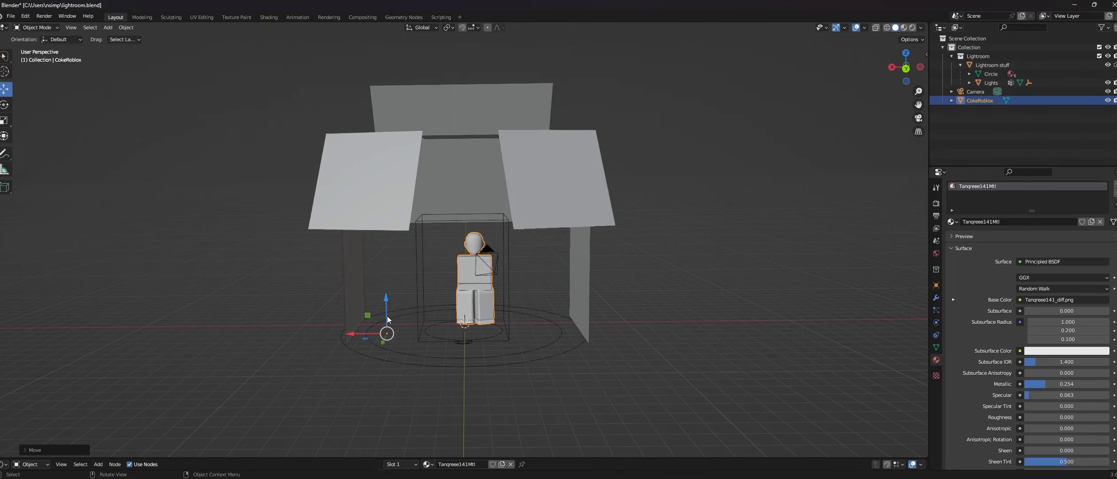
left_click(44, 16)
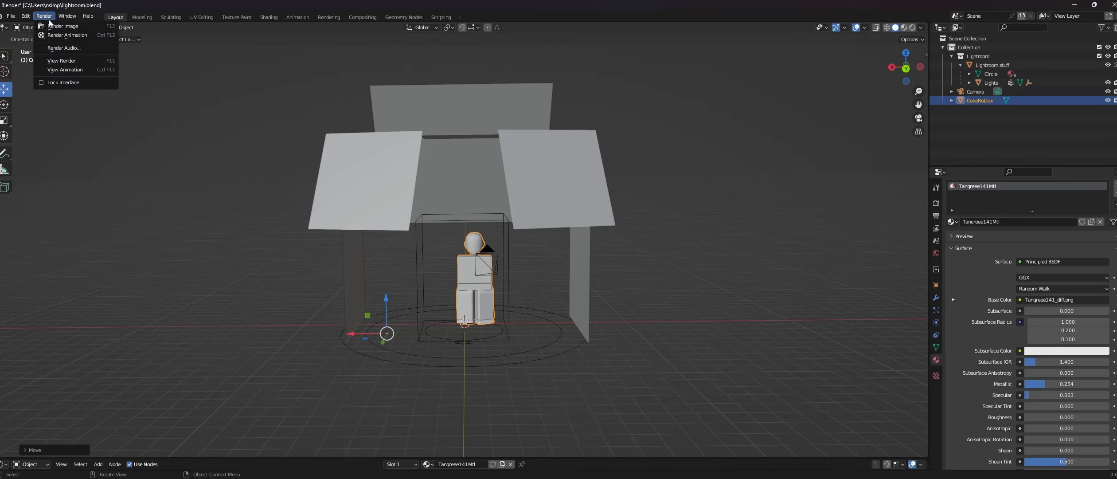
left_click(62, 25)
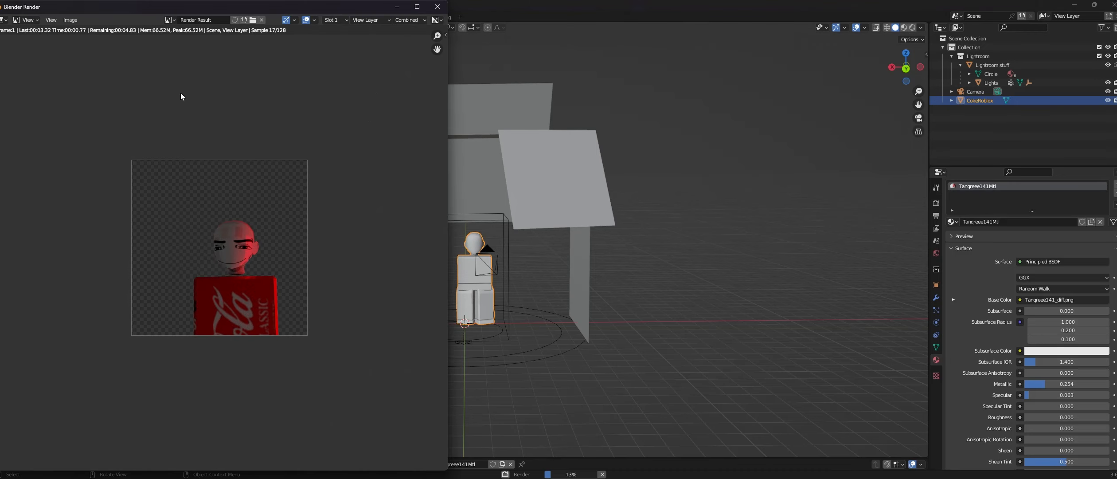
left_click(444, 7)
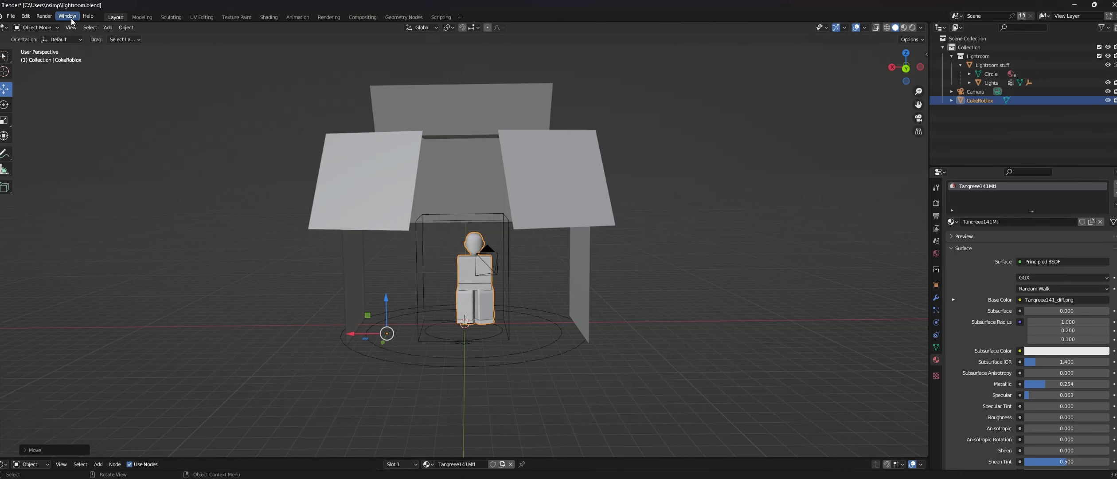
- Move the CokeRoblox model along the X axis away from the camera and render a test image
left_click(45, 16)
key("g")
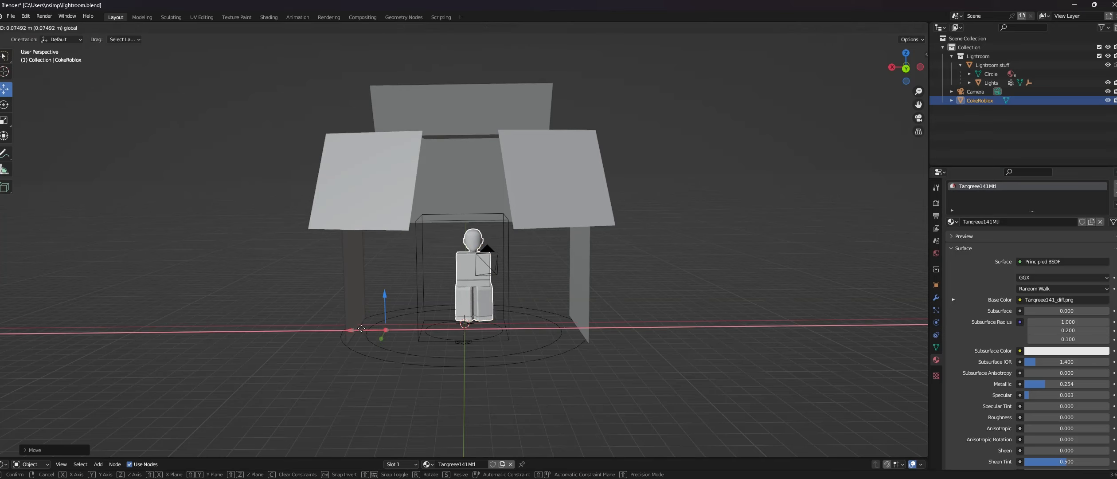
key("x")
left_click(350, 325)
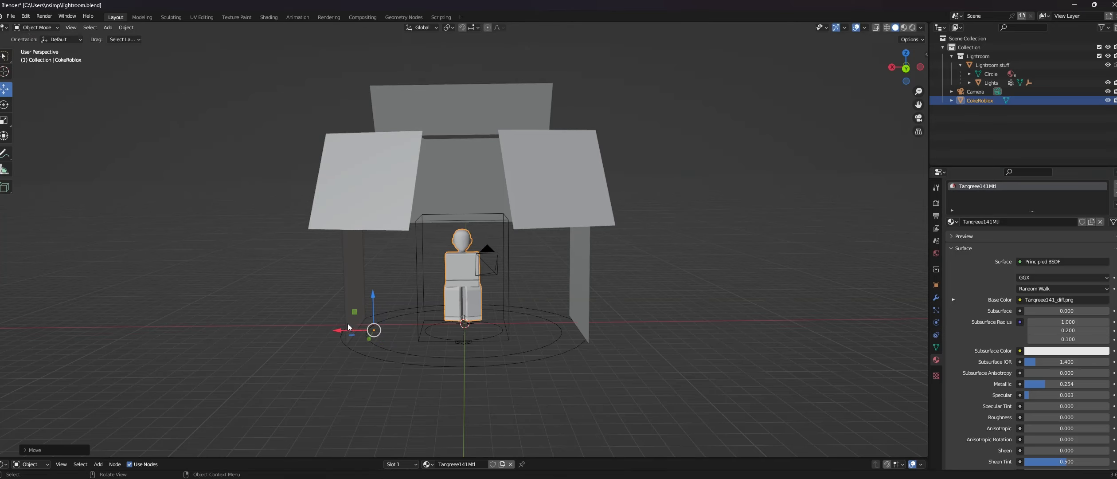
left_click(44, 16)
left_click(52, 27)
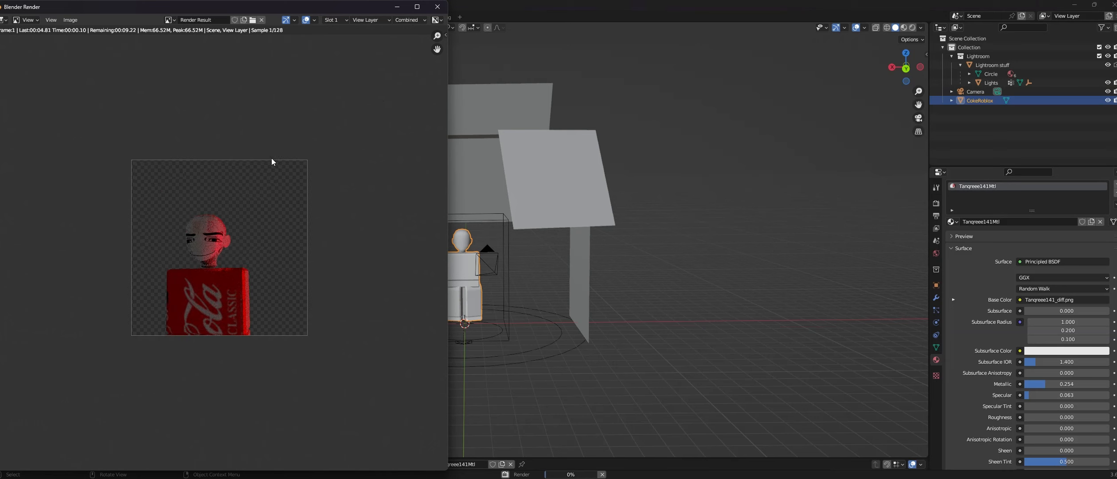
left_click(437, 6)
- Nudge the CokeRoblox model slightly back toward the camera and render the image to check its framing
left_click_drag(376, 330, 384, 330)
left_click(44, 16)
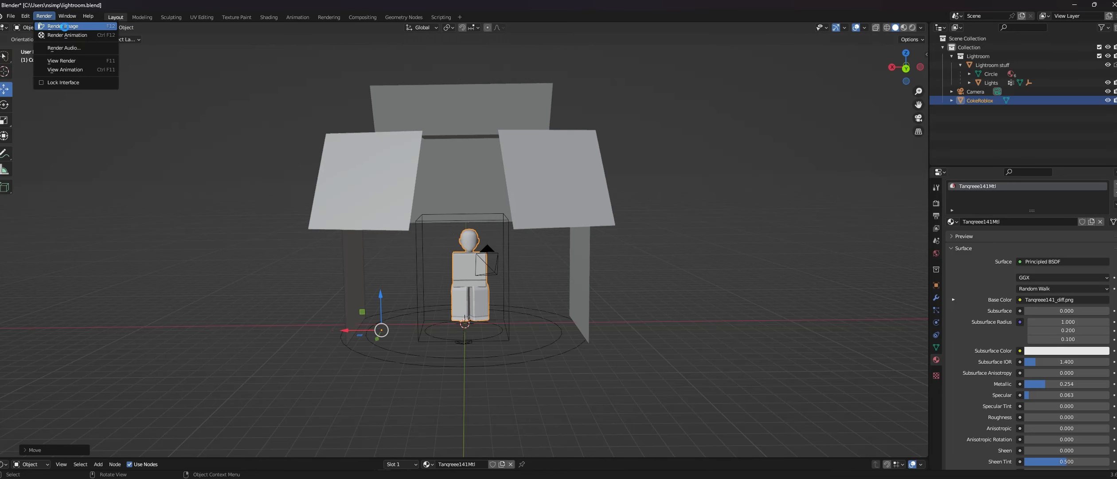
left_click(63, 26)
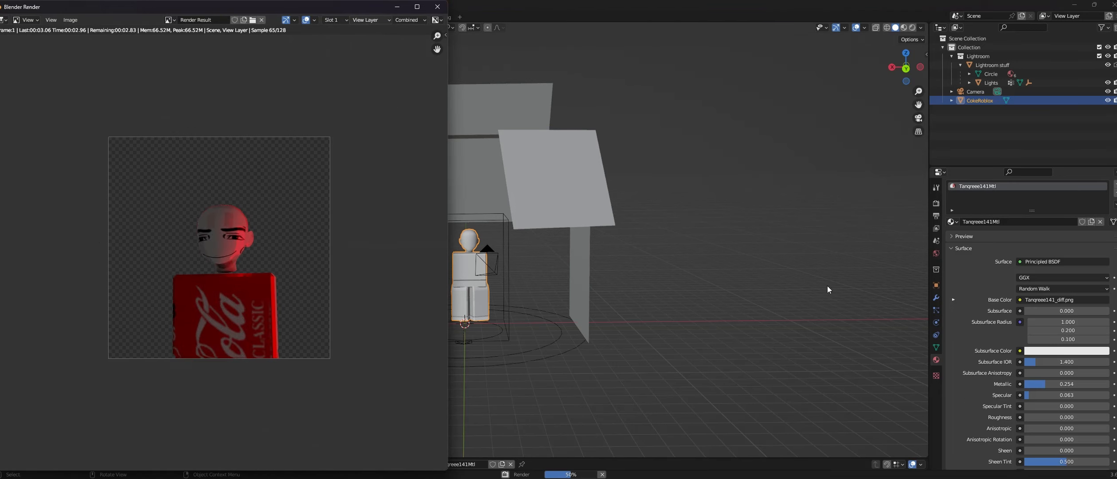
key("Escape")
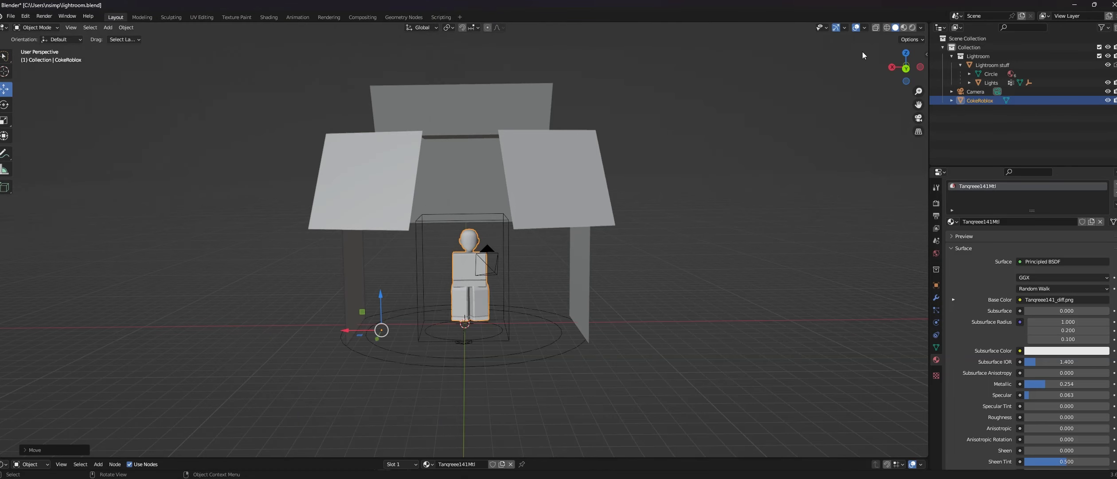
- Display the viewport in Material Preview mode, comparing it with Solid shading
left_click(904, 29)
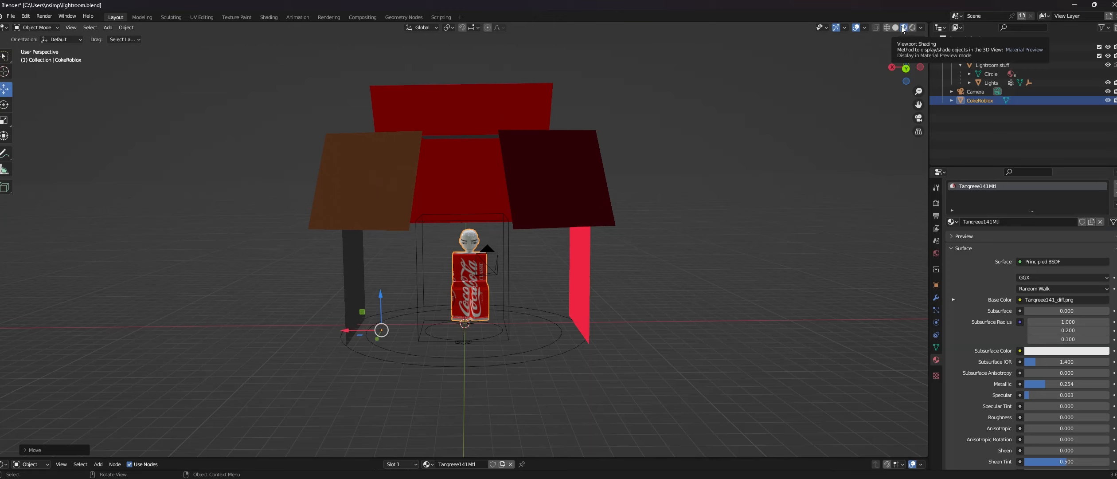
left_click(895, 27)
left_click(904, 28)
left_click(896, 28)
left_click(906, 28)
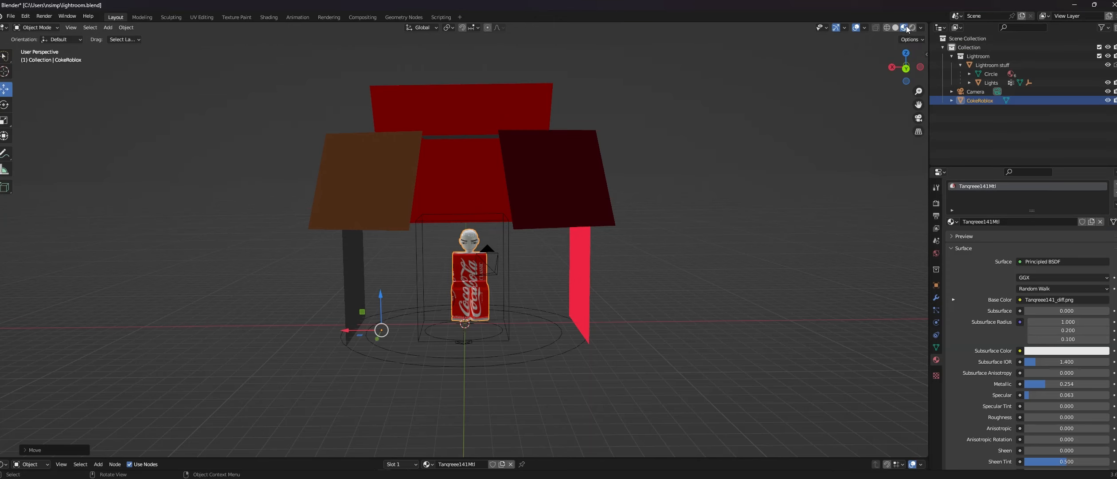
- Select the Lights object and examine the light colour of its Back material and the surrounding panels
left_click(990, 83)
middle_click_drag(640, 284, 243, 294)
scroll(337, 300, "up", 6)
mouse_move(439, 326)
middle_mouse_down()
mouse_move(434, 307)
mouse_move(441, 322)
middle_mouse_up()
scroll(434, 306, "down", 6)
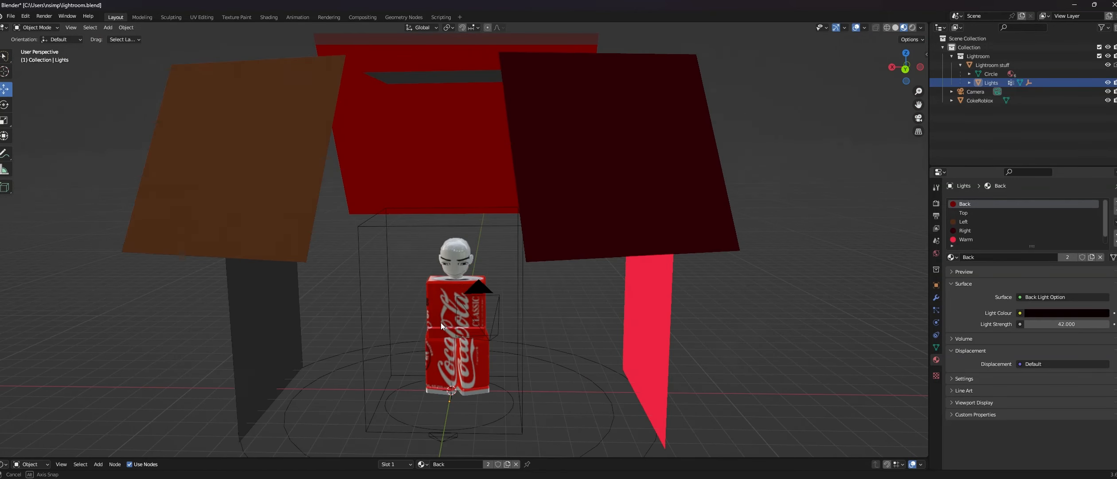
scroll(441, 322, "down", 2)
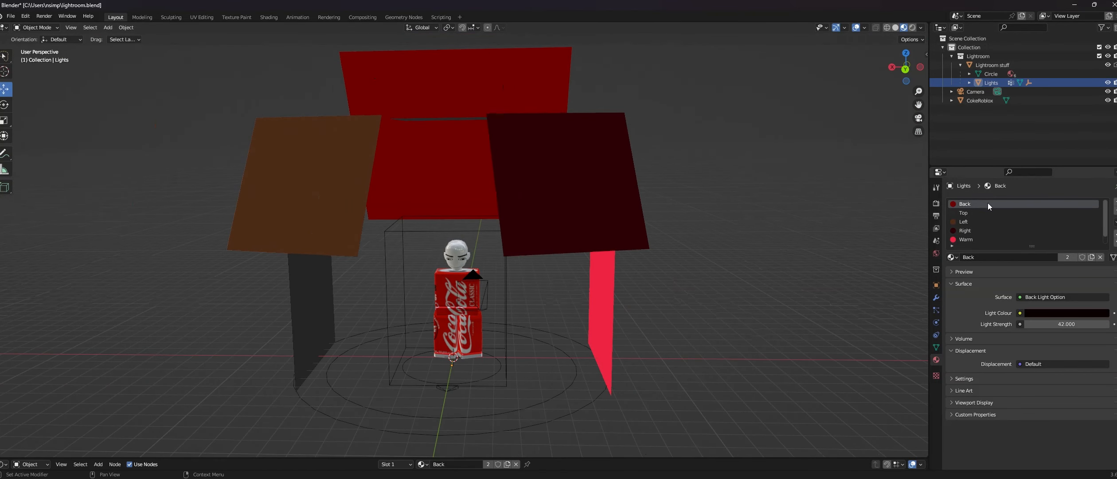
left_click(1050, 313)
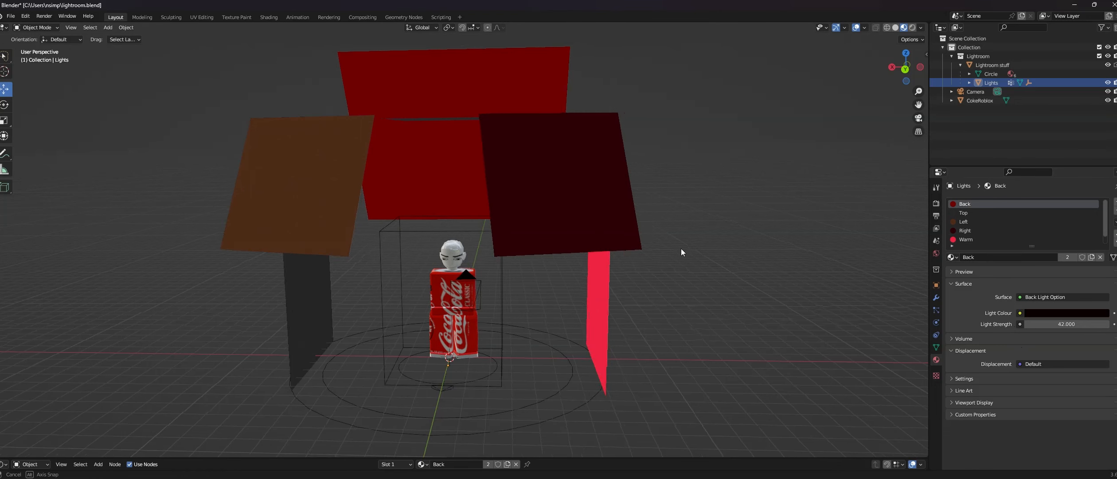
middle_click_drag(683, 248, 681, 247)
- Set the CokeRoblox material's roughness to 0.000 and its metallic value to 0.259
left_click(980, 102)
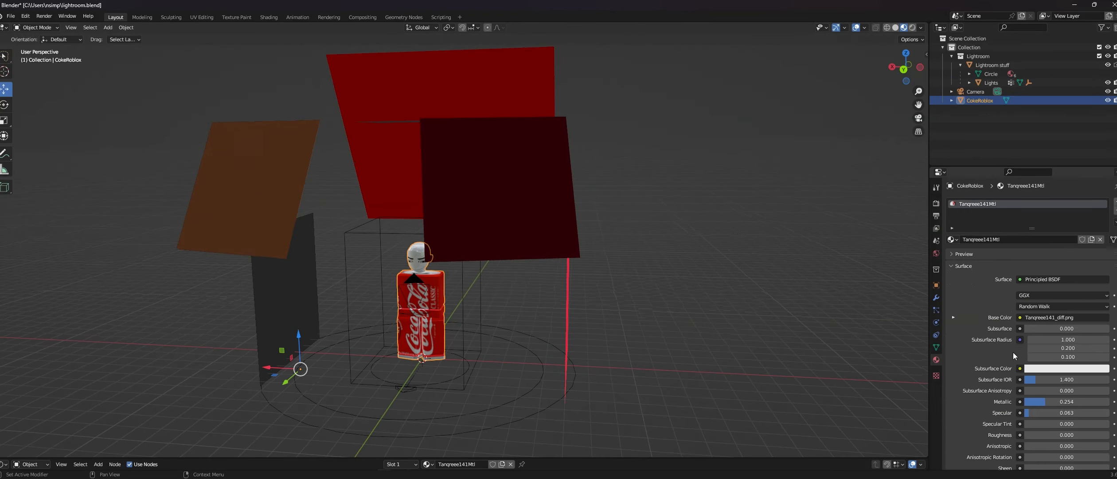
scroll(1049, 409, "down", 2)
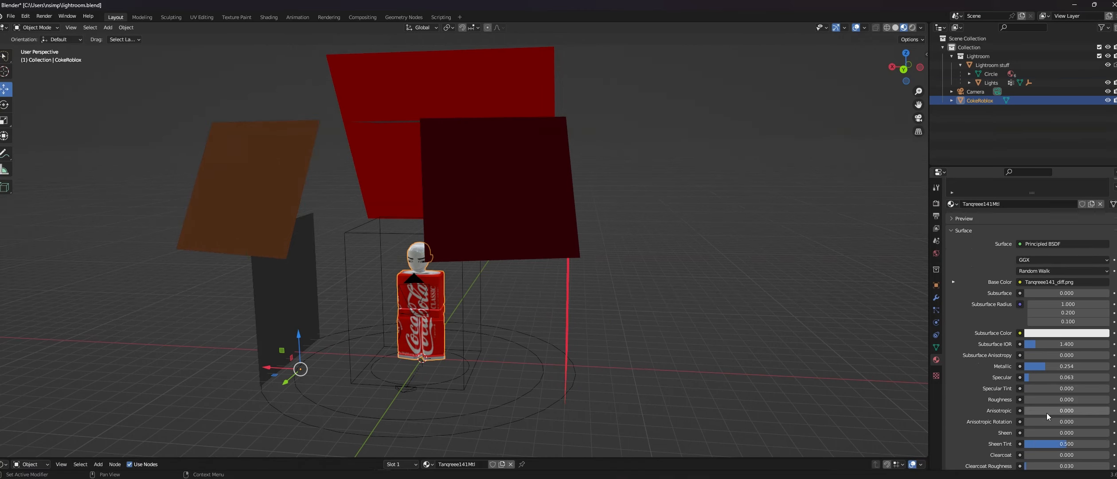
left_click_drag(1036, 401, 1105, 405)
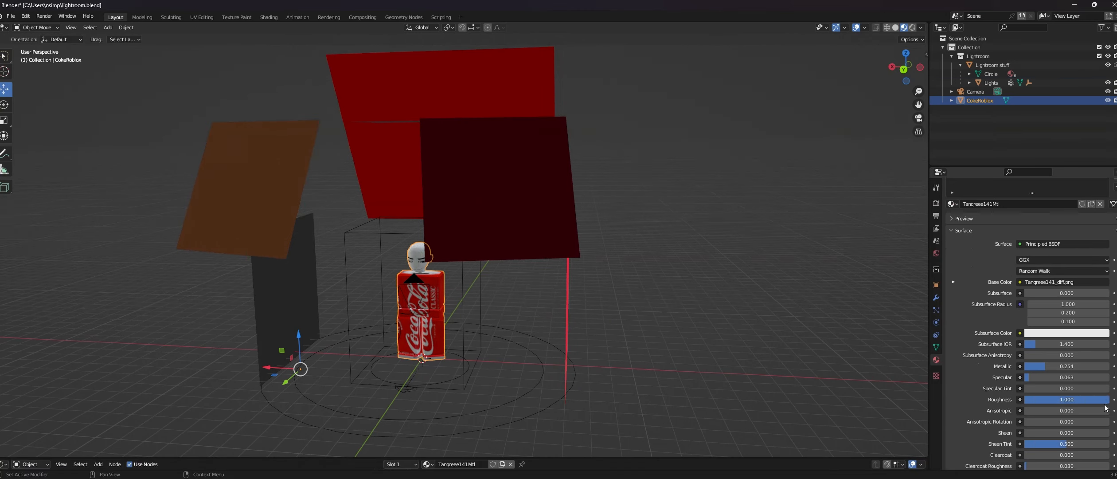
left_click_drag(1103, 401, 1060, 398)
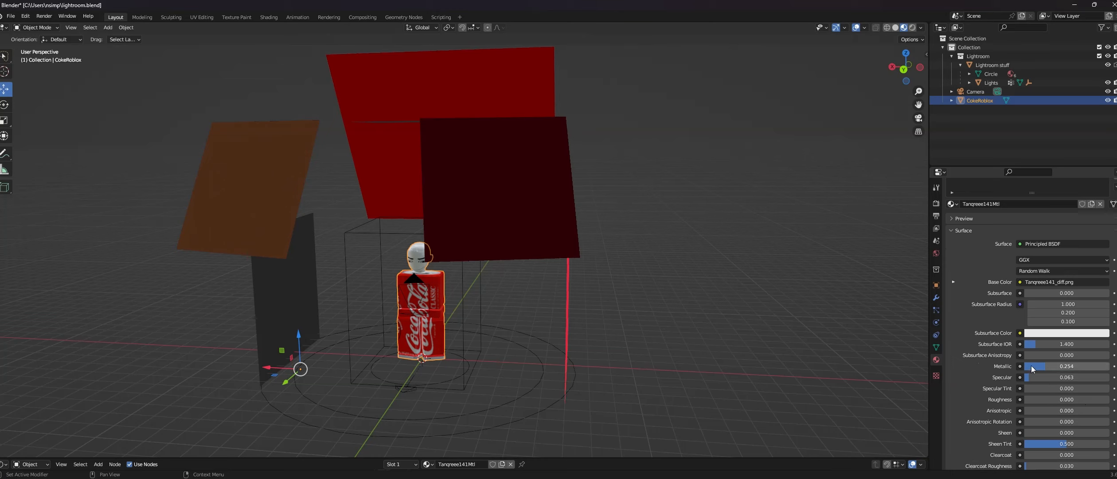
mouse_move(1033, 366)
left_mouse_down()
mouse_move(1016, 366)
mouse_move(1044, 366)
left_mouse_up()
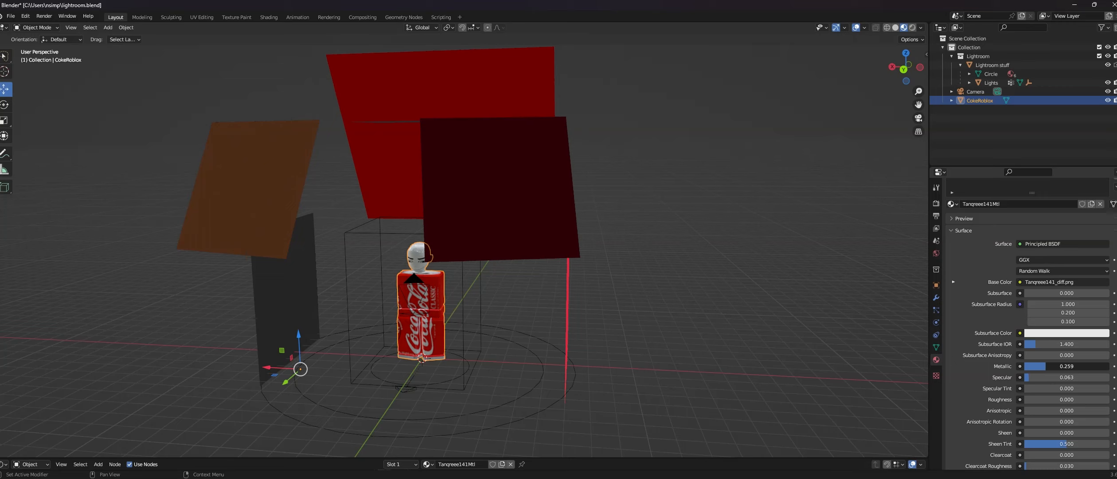
left_click_drag(1044, 367, 1047, 366)
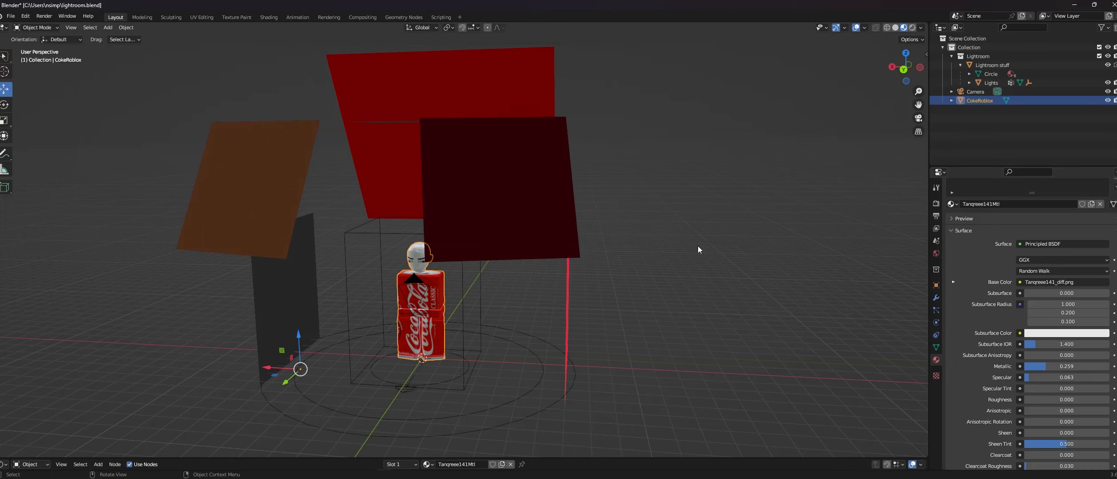
- Render the scene with the adjusted material and examine the character's face and can body in the result
middle_click_drag(697, 245, 669, 257)
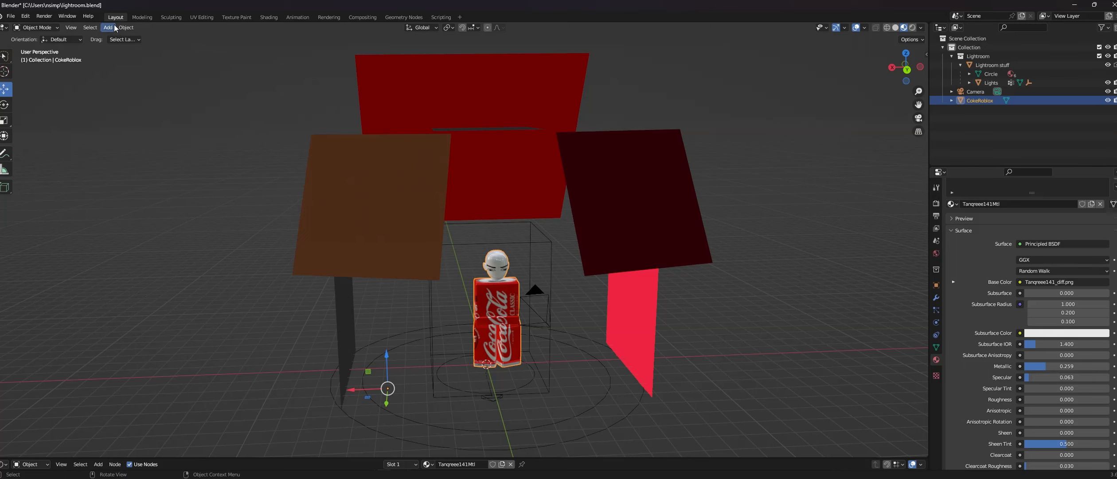
left_click(41, 17)
left_click(62, 27)
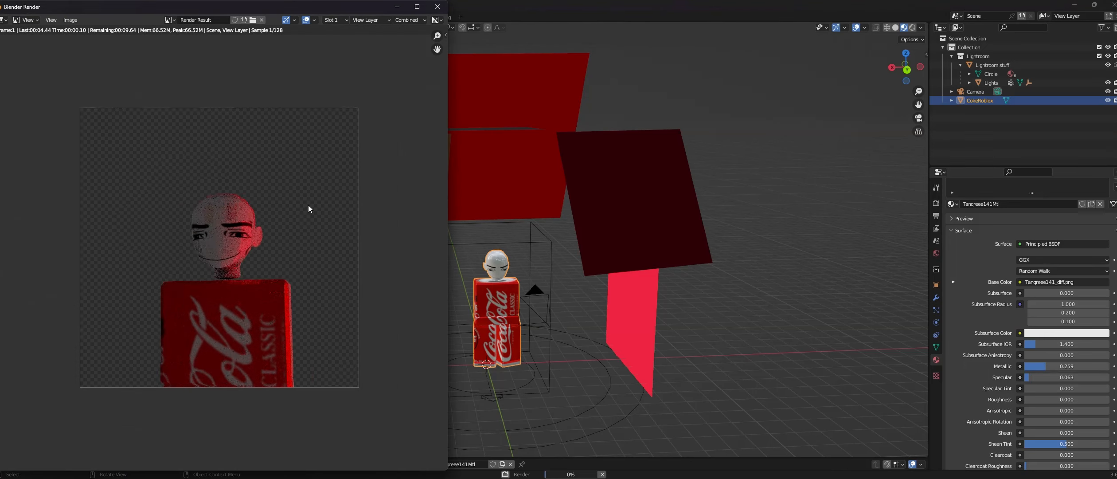
scroll(321, 193, "up", 3)
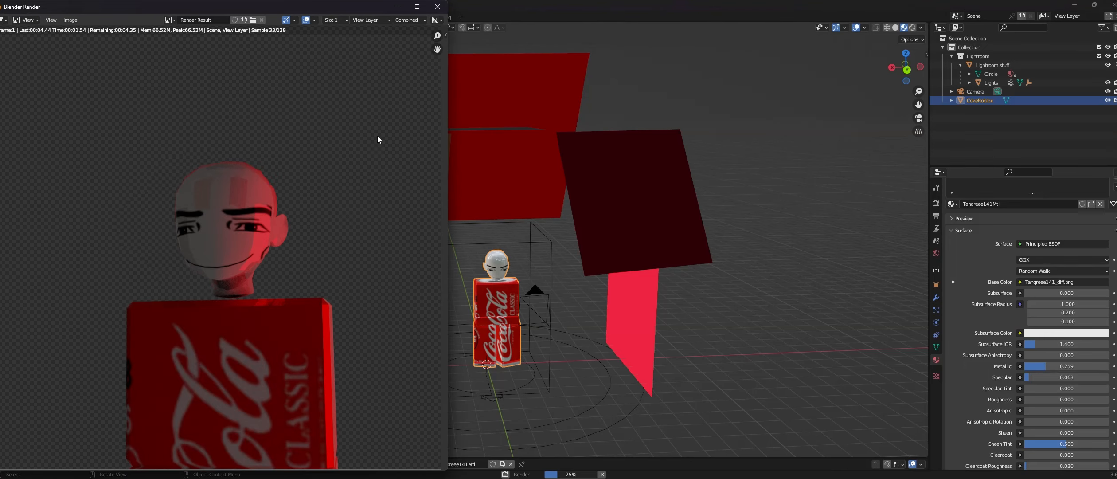
scroll(230, 236, "down", 1)
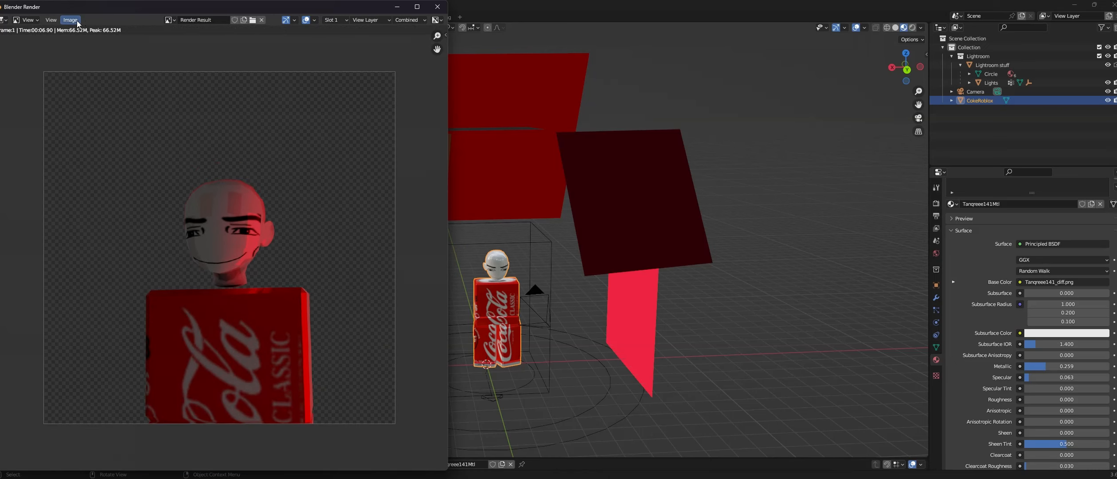
- Try to save the rendered image as a PNG named cokeee in the Downloads folder
left_click(70, 20)
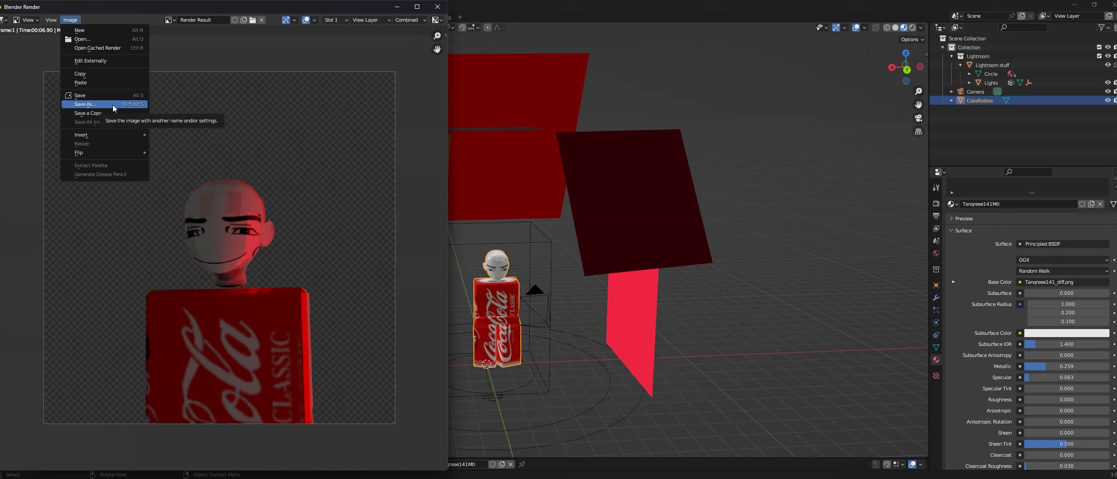
left_click(97, 105)
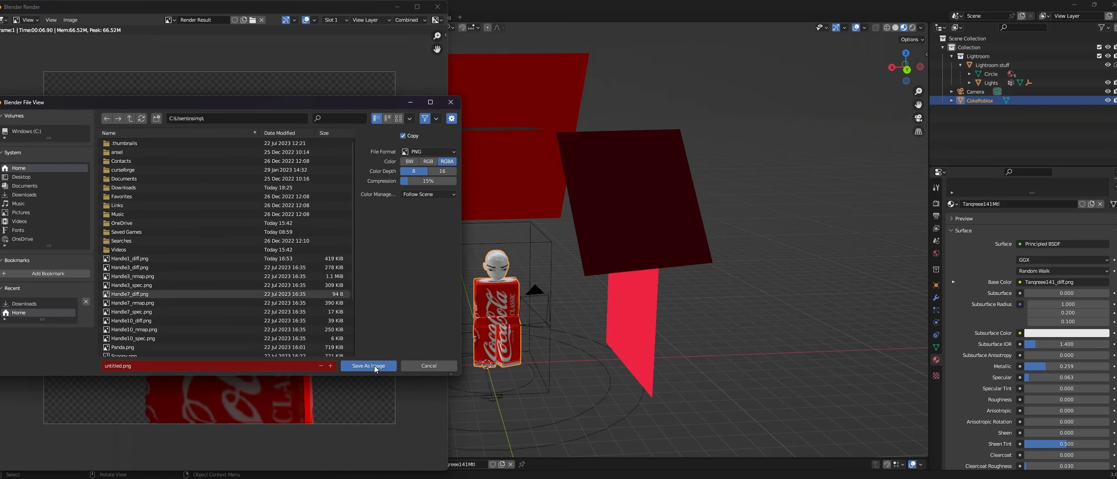
left_click(34, 194)
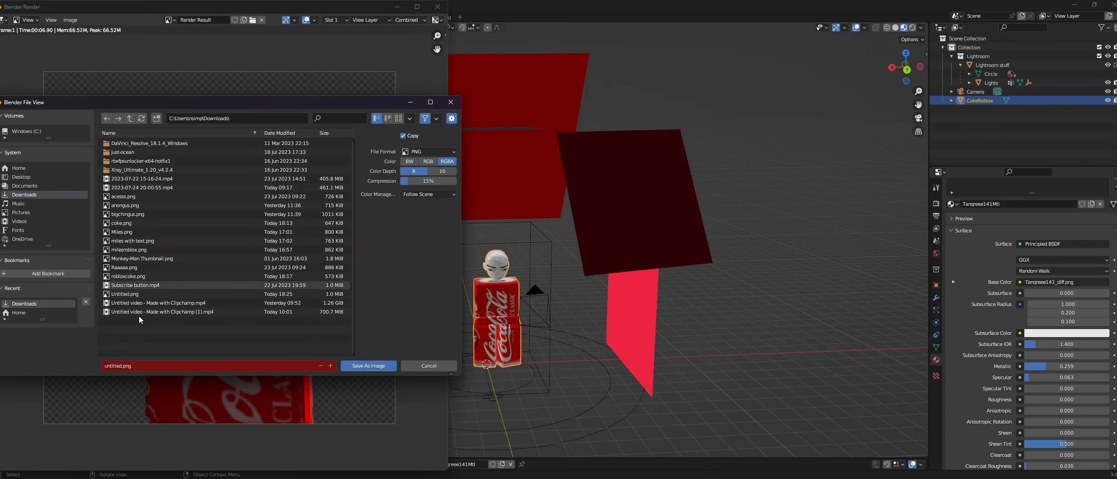
left_click(162, 364)
type("cokeee")
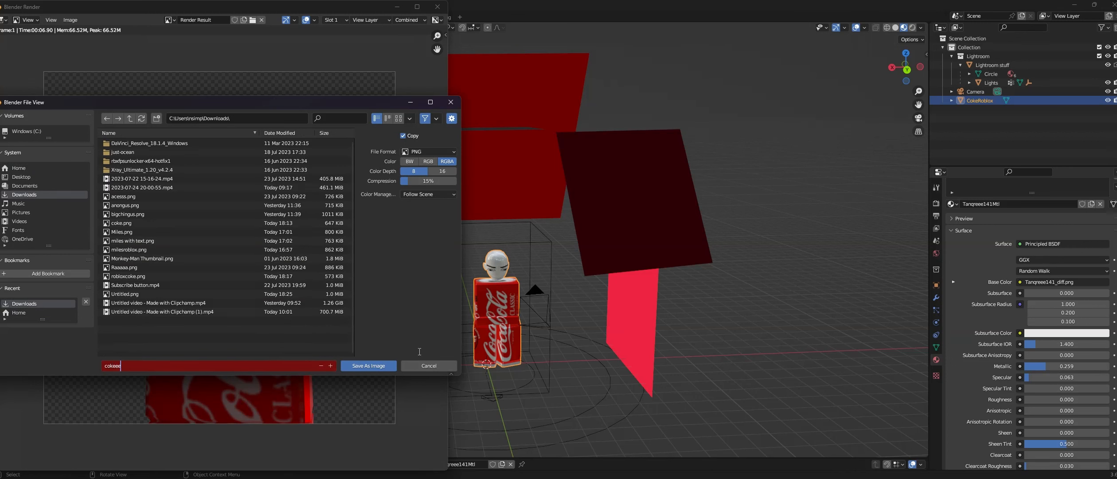
left_click(429, 366)
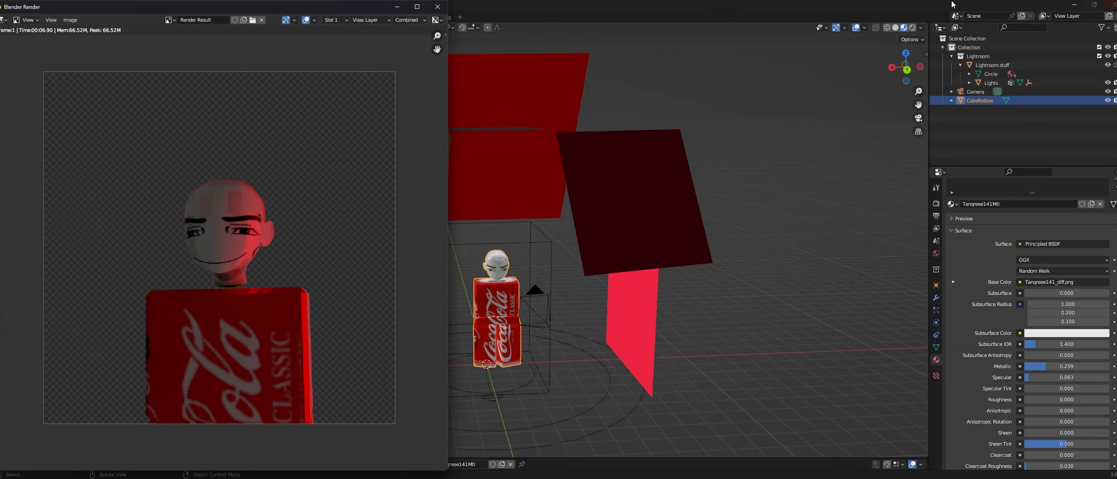
- Close the render result and quit Blender without saving the changes to lightroom.blend
left_click(438, 6)
left_click(1113, 5)
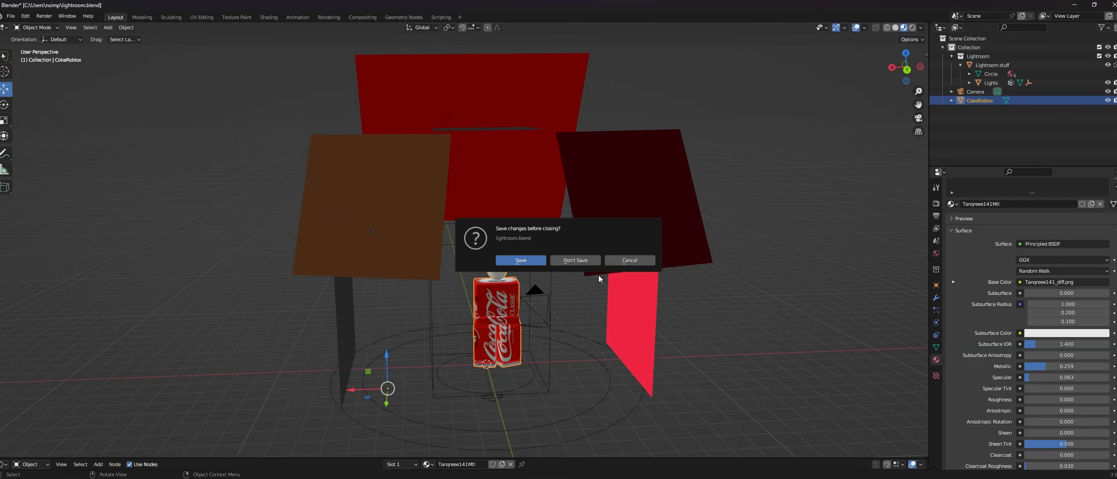
left_click(579, 262)
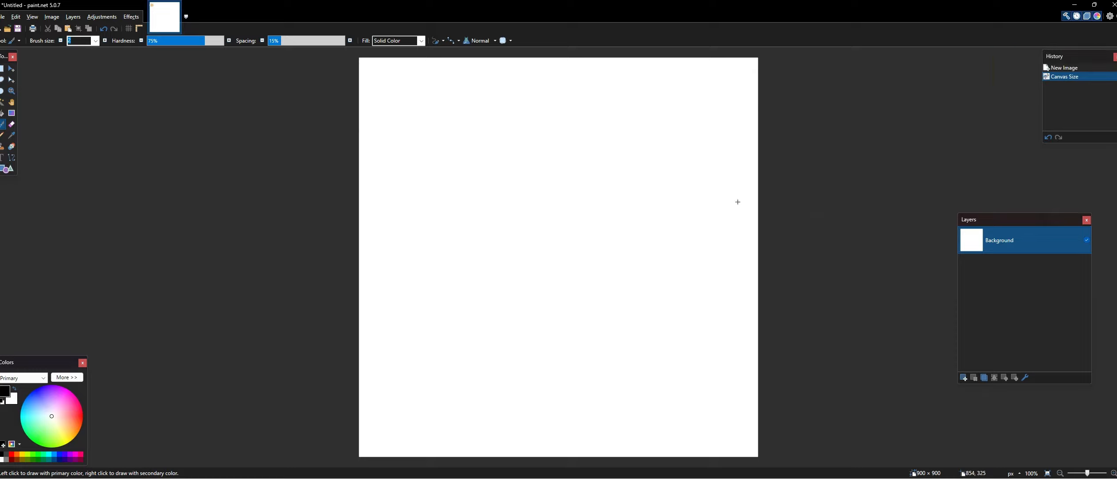
- Zoom the blank 900 × 900 canvas in paint.net out to 67%
left_click(35, 20)
left_click(77, 38)
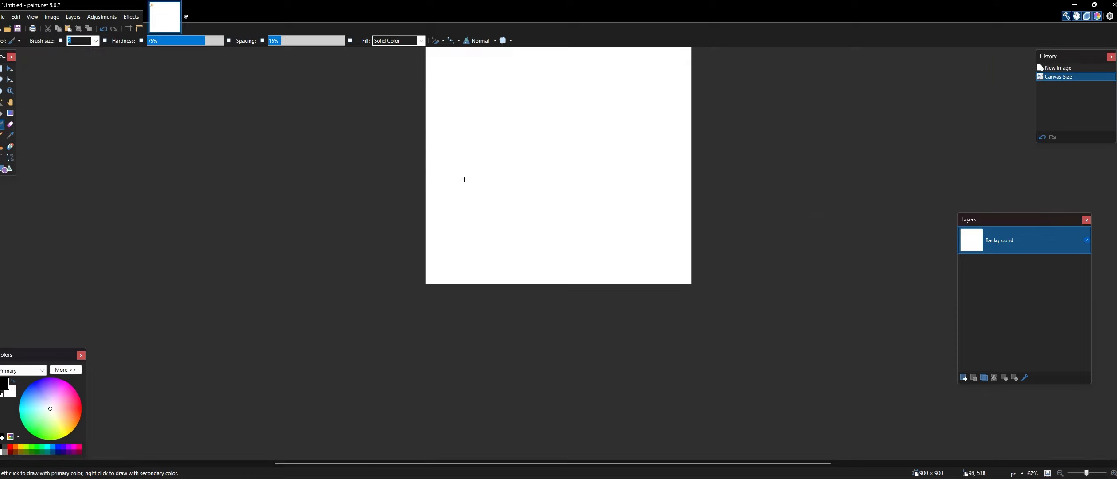
- Review the canvas size settings of the blank image without changing them
left_click(596, 177)
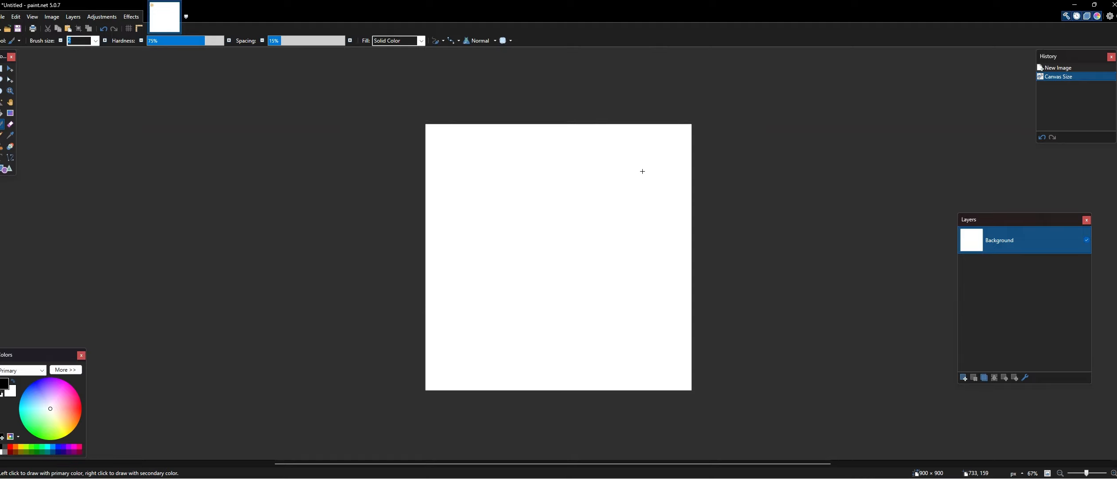
left_click(32, 16)
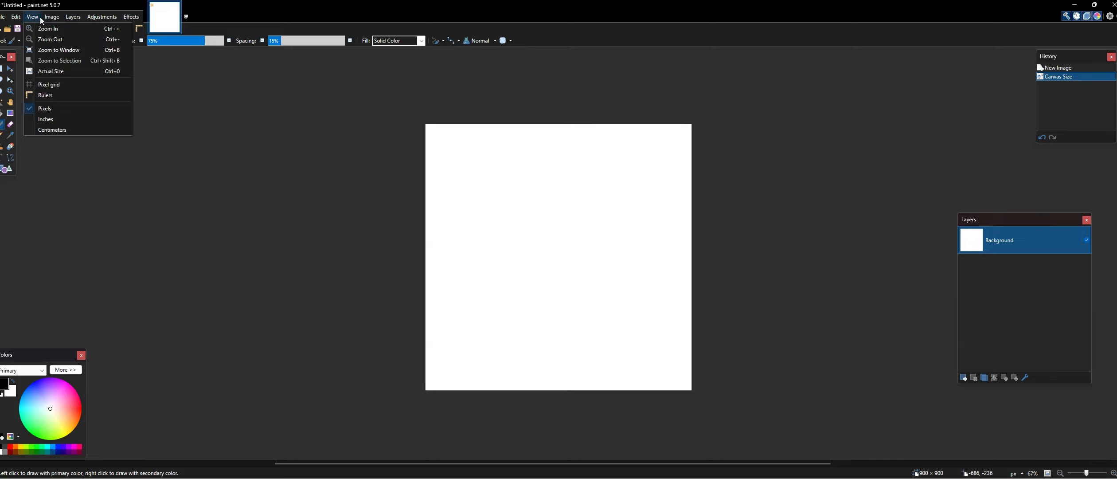
mouse_move(52, 18)
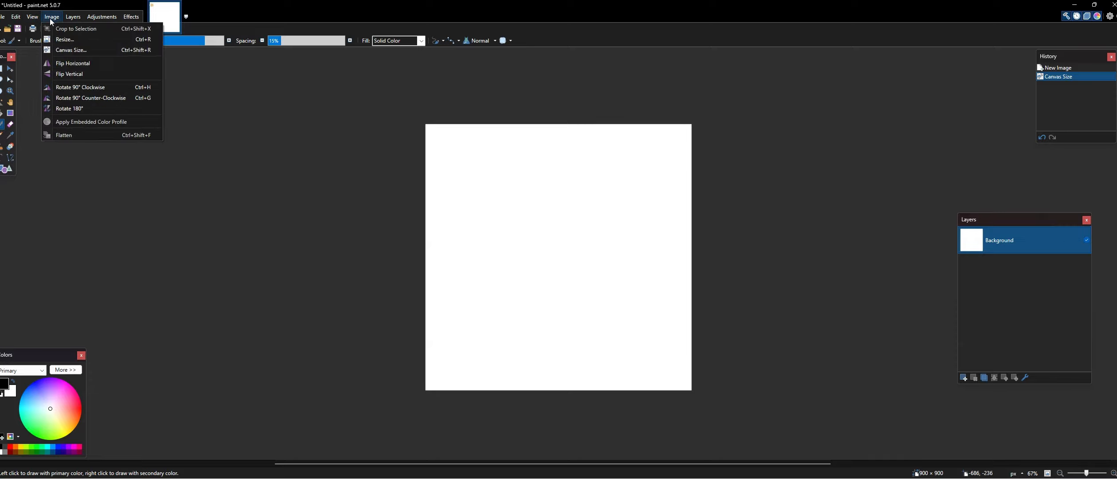
left_click(71, 49)
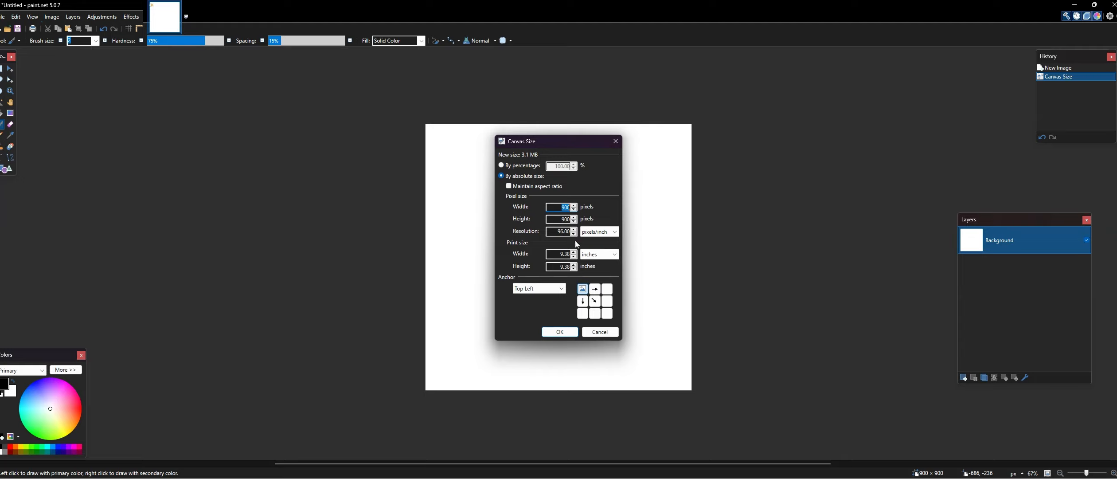
left_click(600, 332)
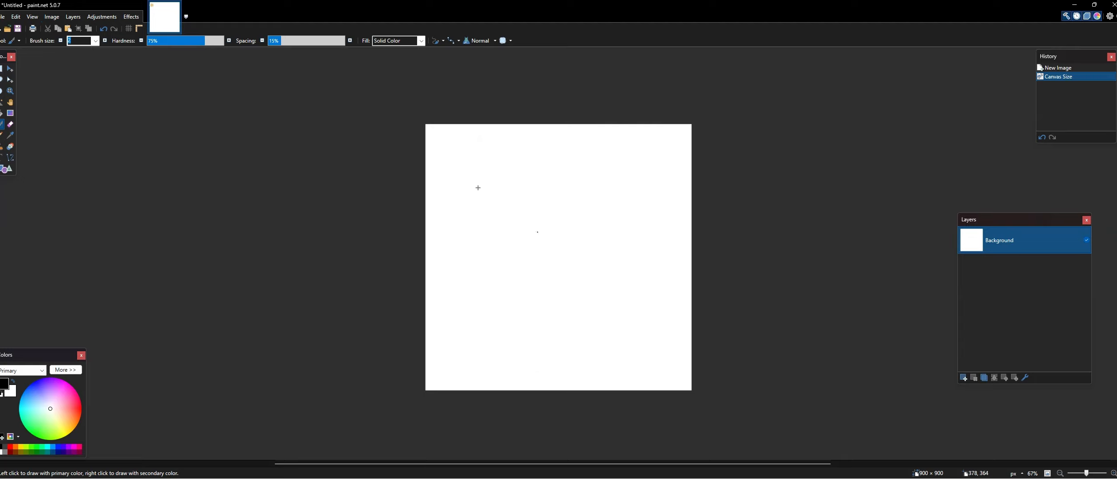
- Switch to Google Chrome and search Google Images for "red spiral background 900x900"
key("super")
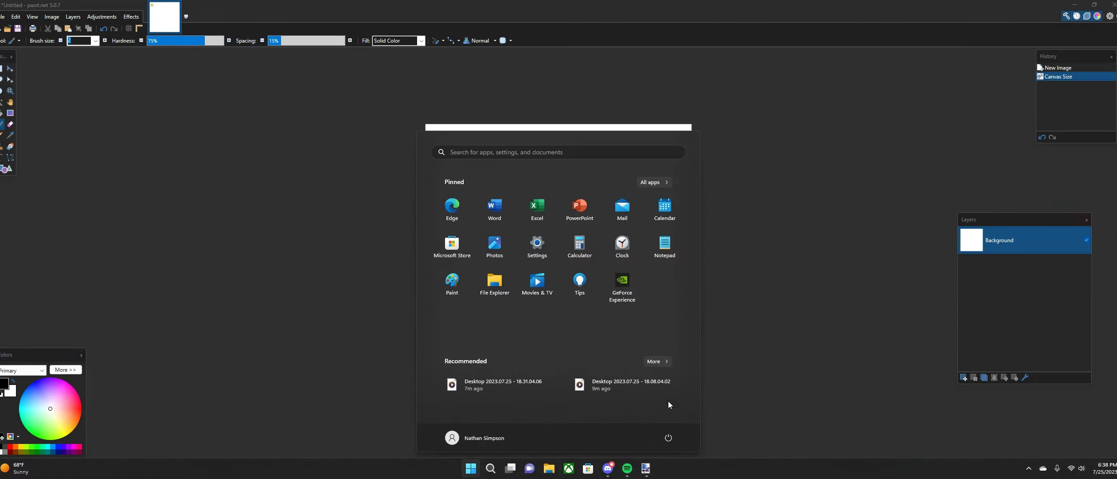
type("g")
left_click(503, 223)
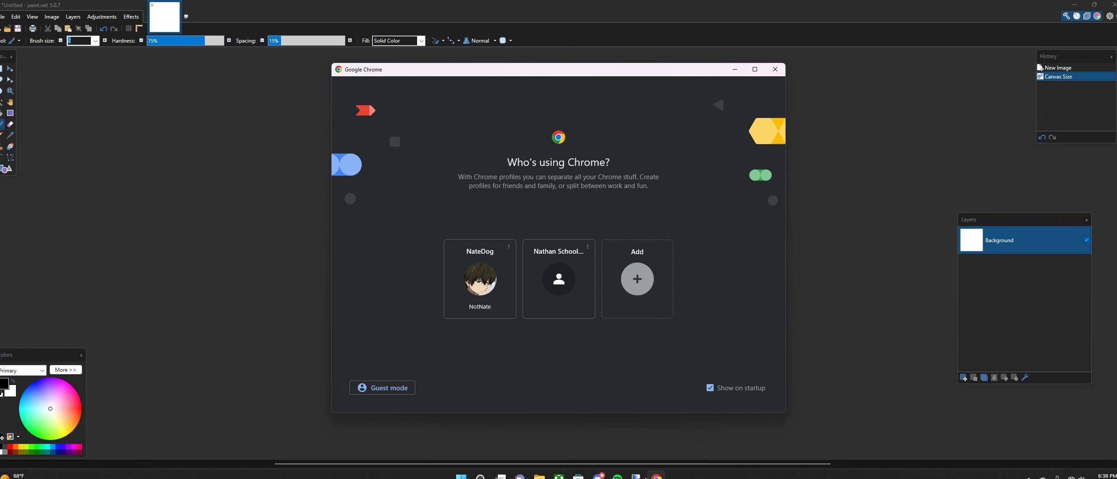
left_click(488, 249)
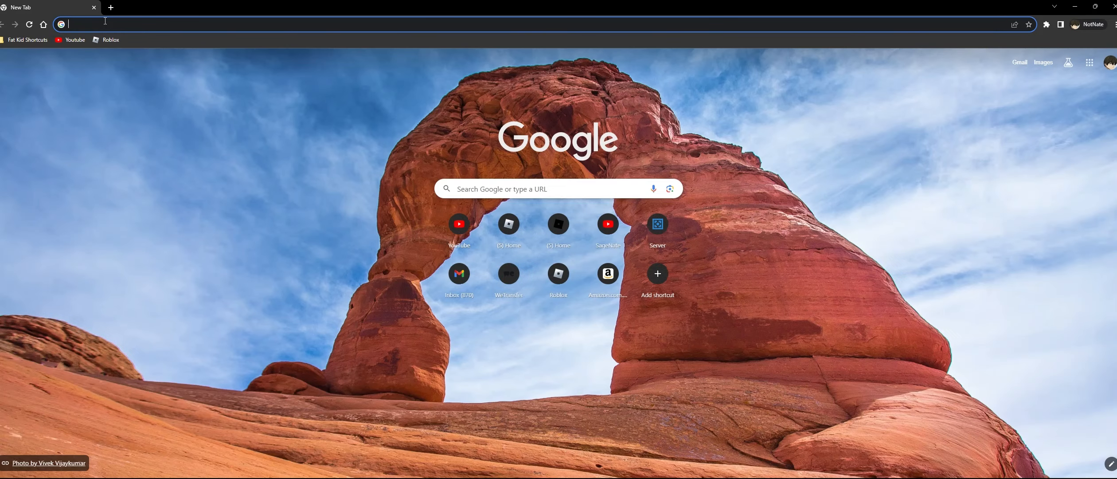
type("red")
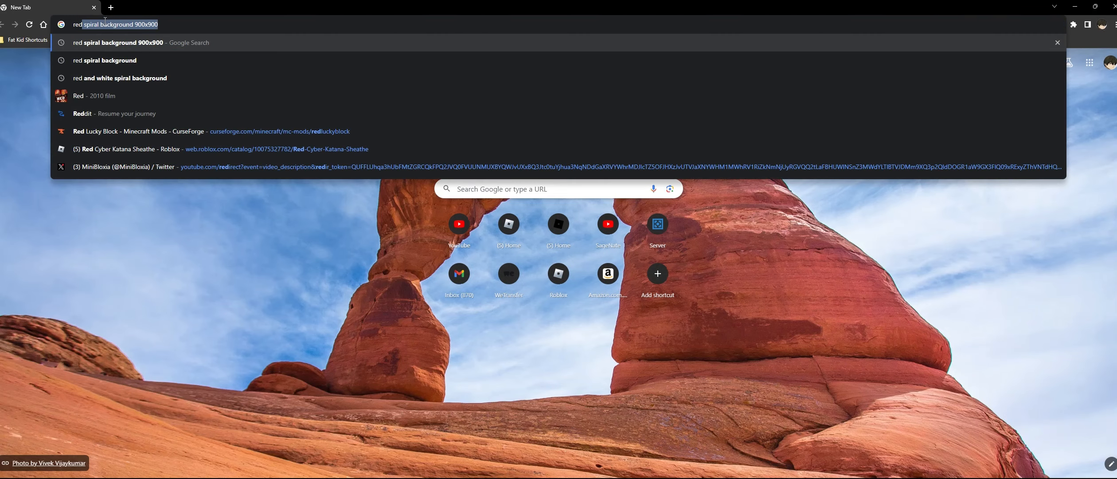
left_click(123, 43)
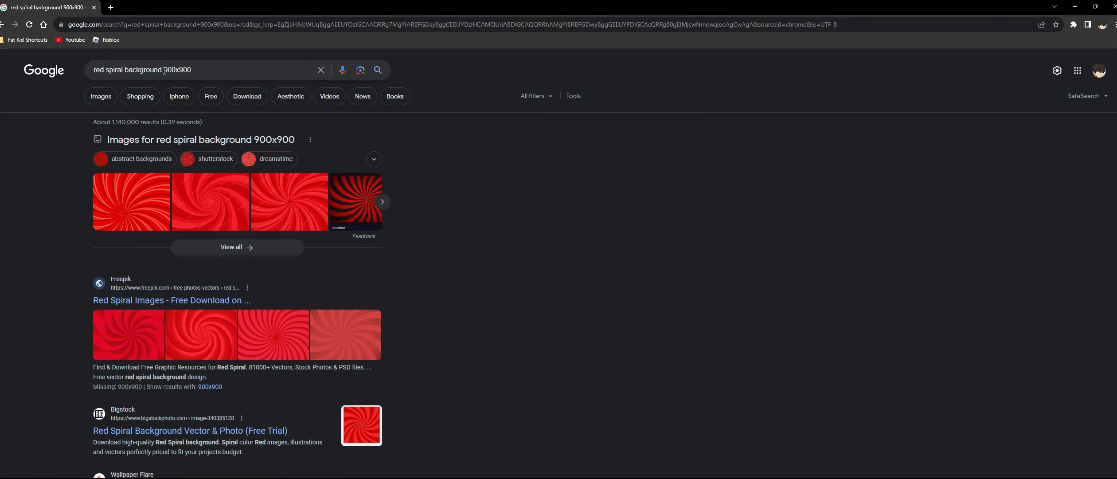
left_click(549, 170)
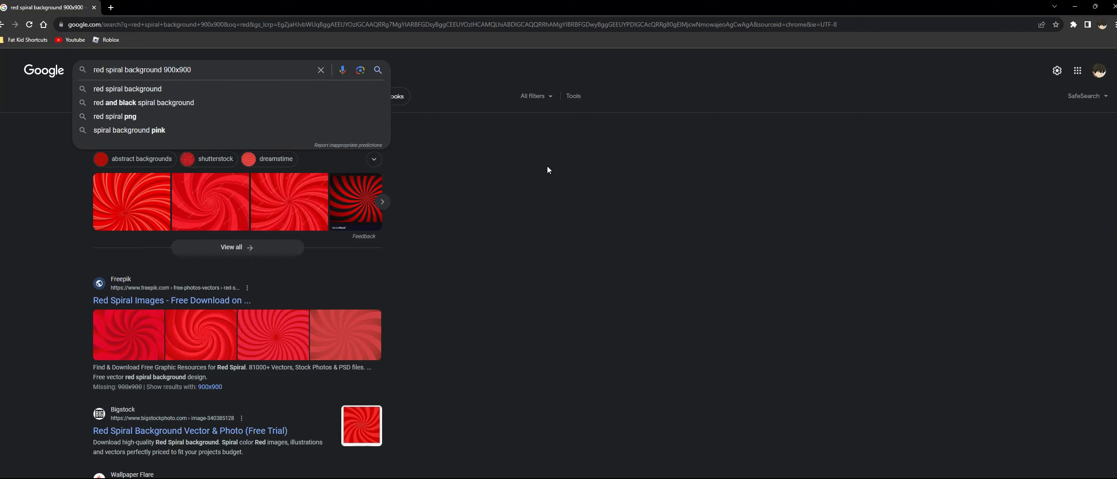
left_click(101, 96)
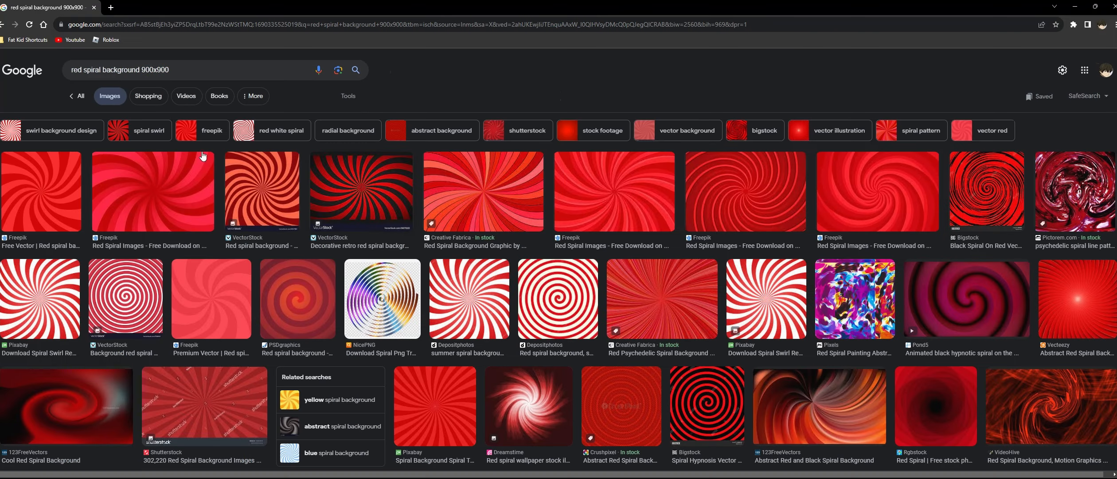
- Copy the VectorStock red spiral background picture from the image results
left_click(269, 186)
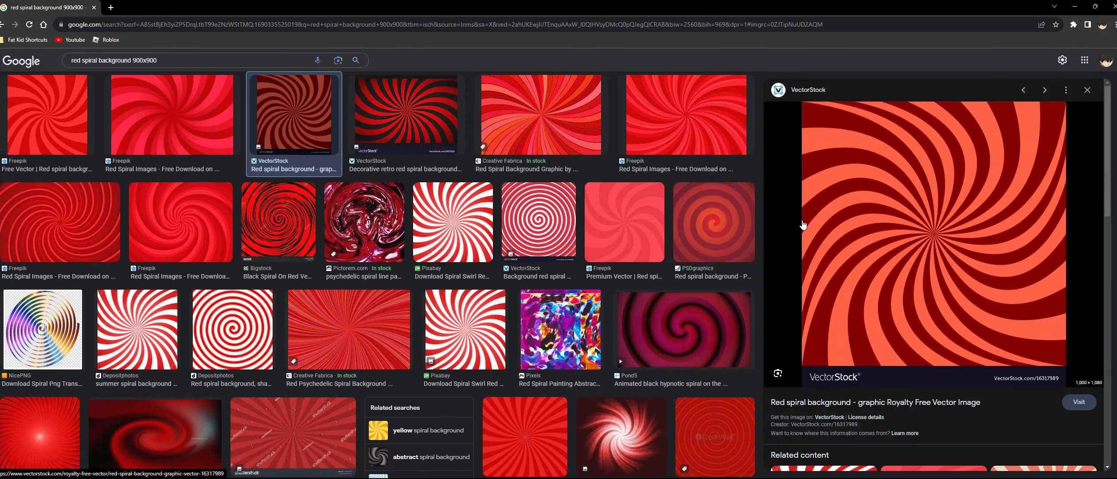
right_click(930, 247)
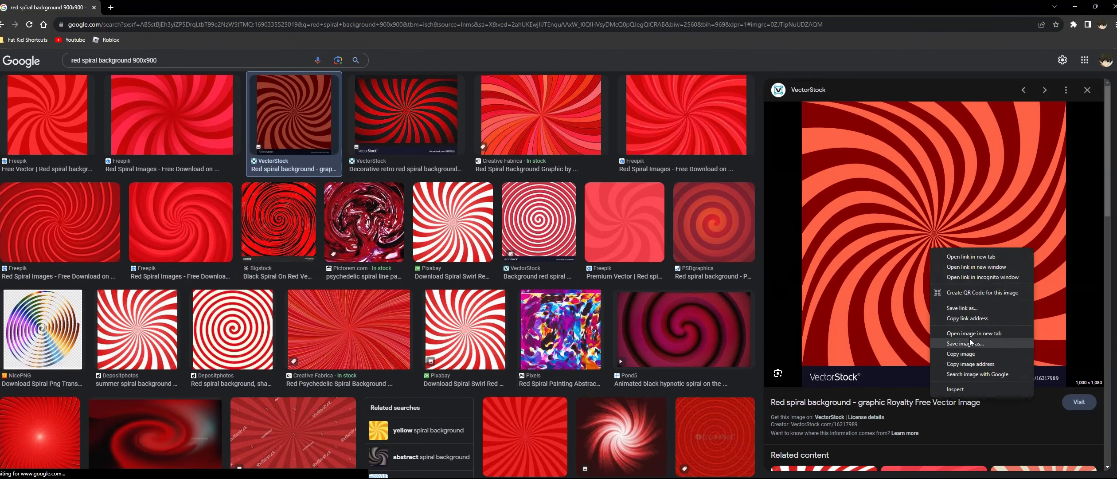
left_click(964, 351)
- Switch to paint.net, paste the spiral picture at its full size, centre it over the canvas and deselect it
key("super")
left_click(637, 468)
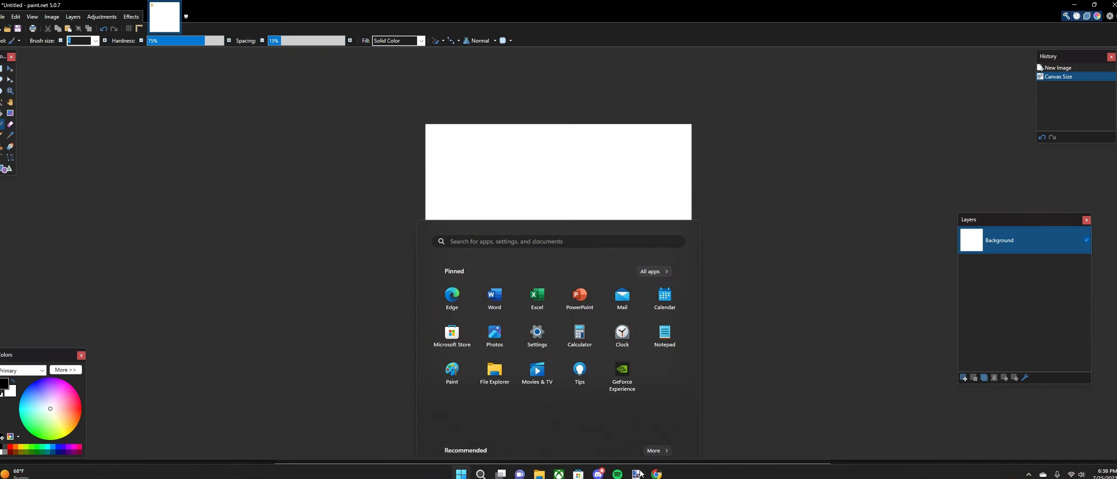
key("ctrl+v")
left_click(555, 323)
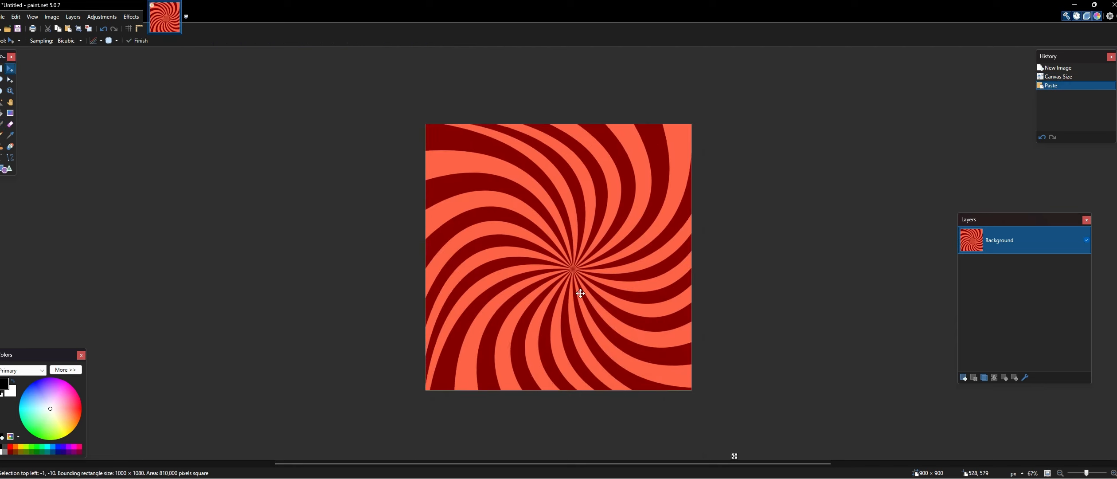
left_click_drag(571, 286, 572, 287)
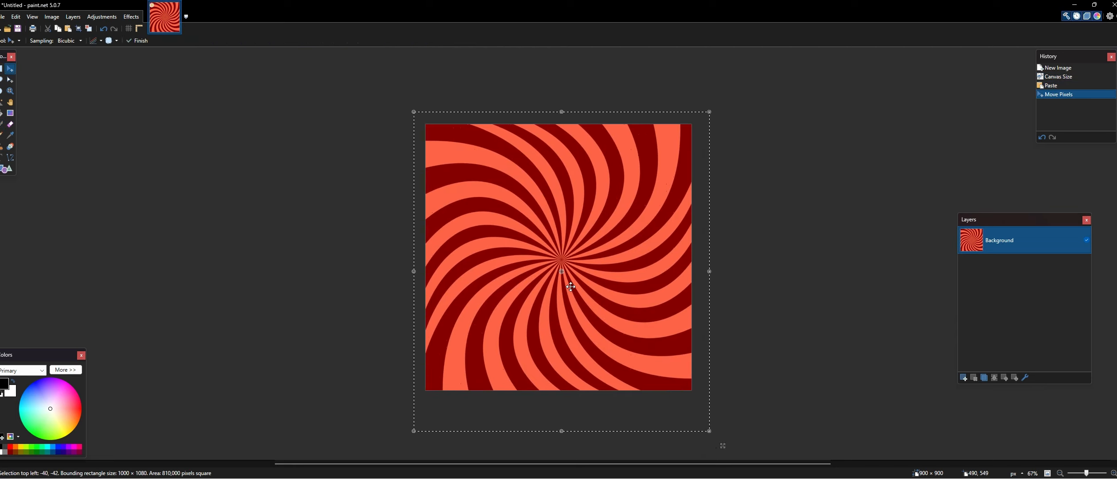
key("ctrl+d")
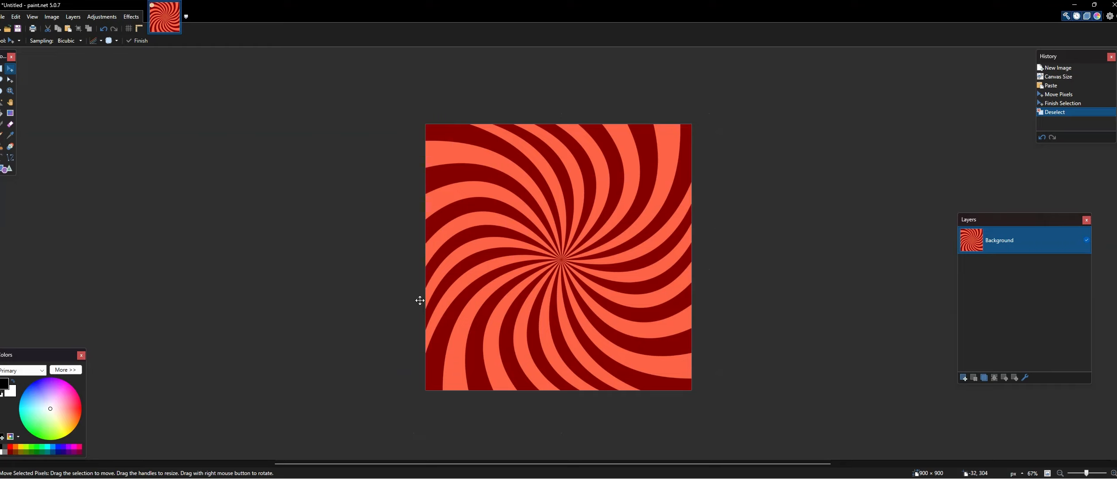
left_click(4, 17)
left_click(7, 39)
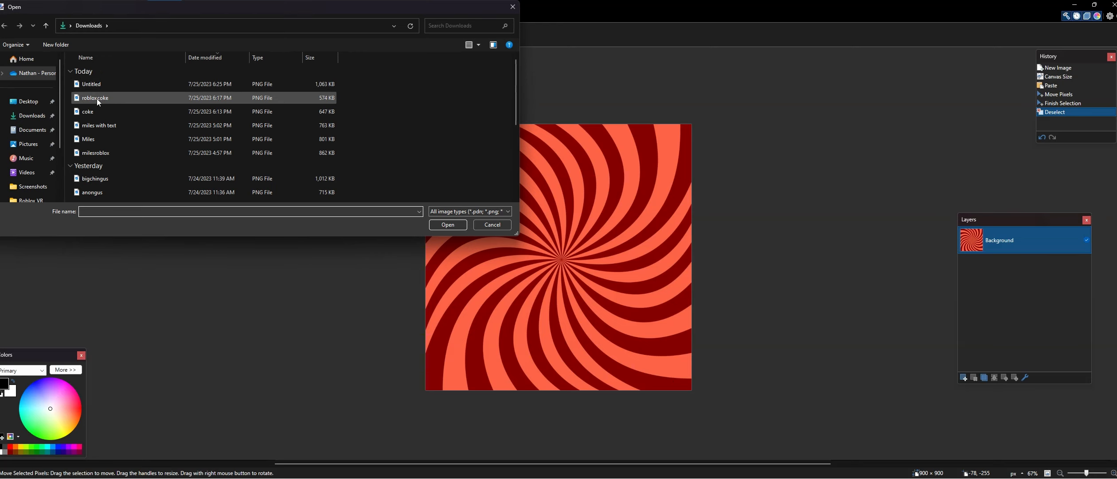
double_click(119, 98)
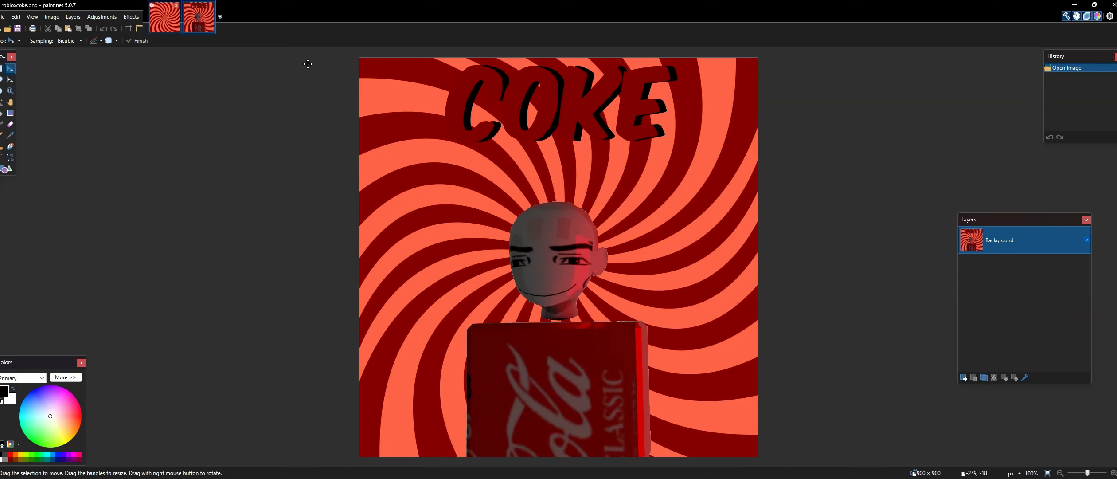
left_click(212, 6)
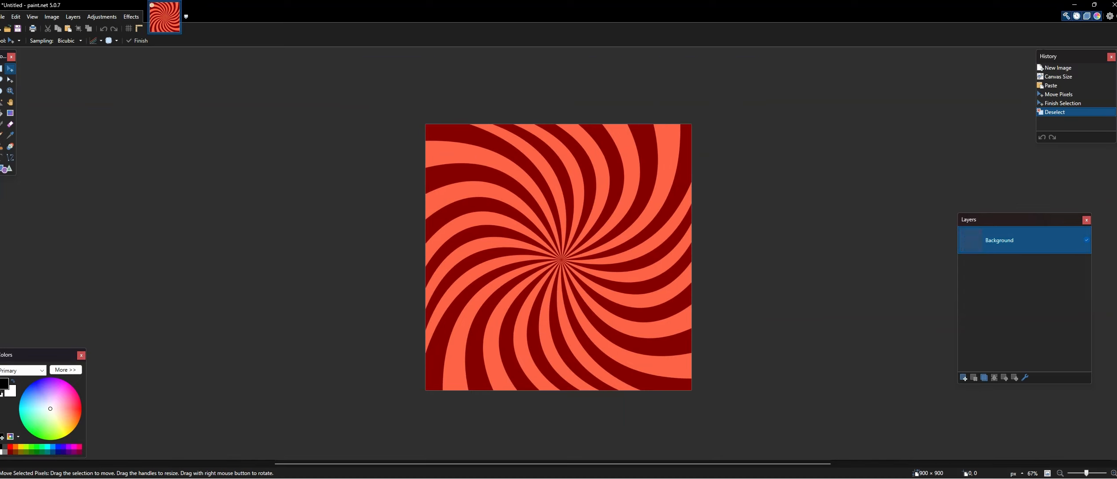
- Open coke.png from the Downloads folder as a second image
left_click(3, 16)
left_click(18, 53)
double_click(111, 111)
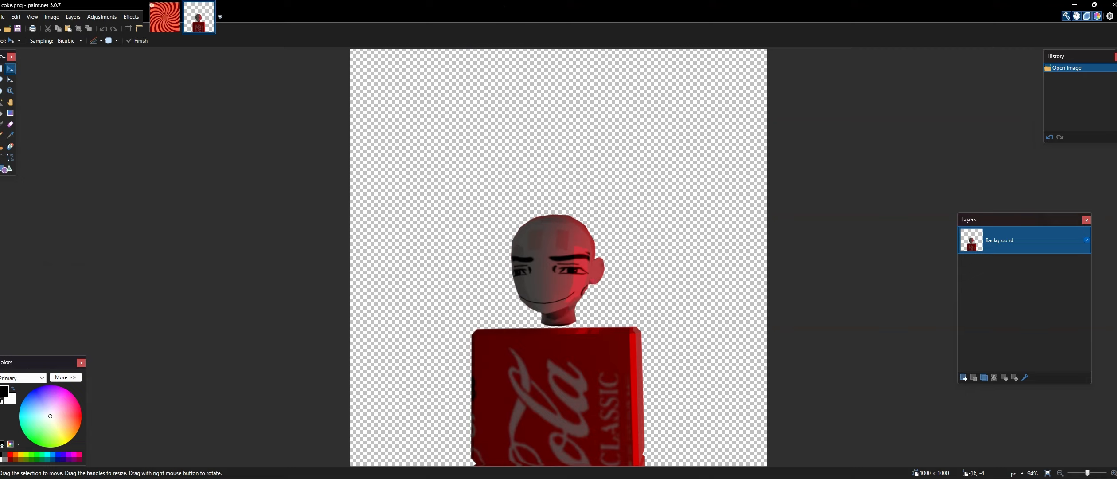
- Select the character's head and the whole can body in coke.png with the Magic Wand
left_click(2, 103)
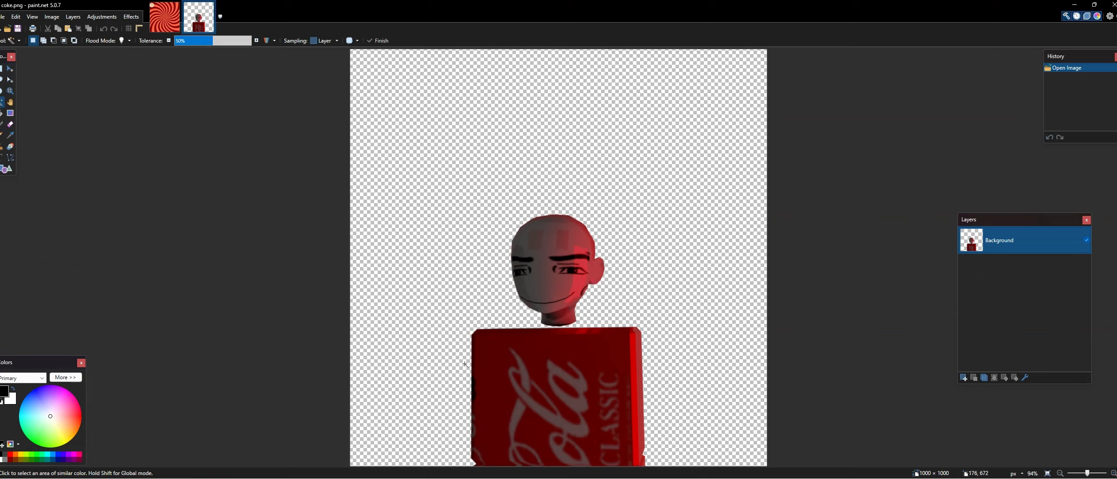
left_click(543, 258)
left_click(587, 265)
left_click(535, 274)
left_click(534, 273)
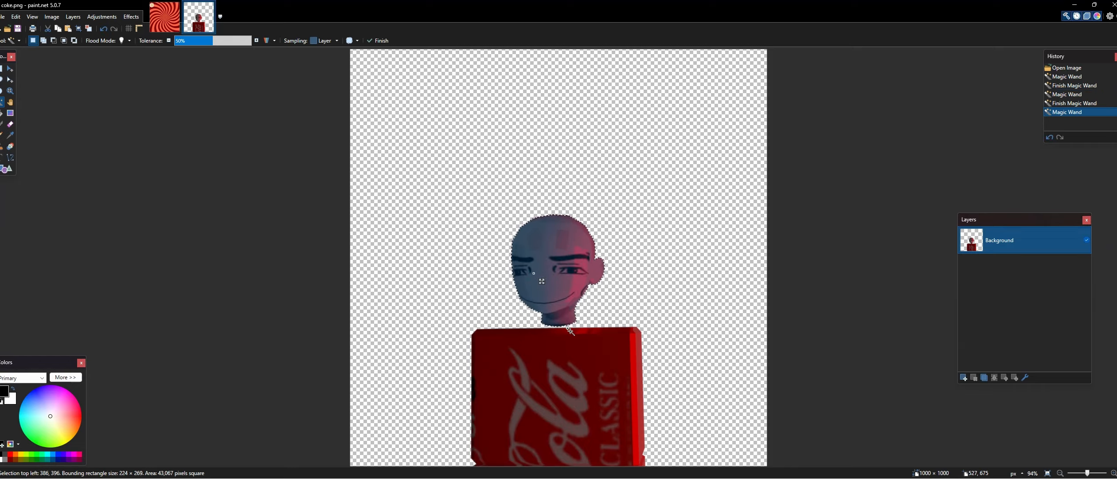
left_click(575, 367, "ctrl")
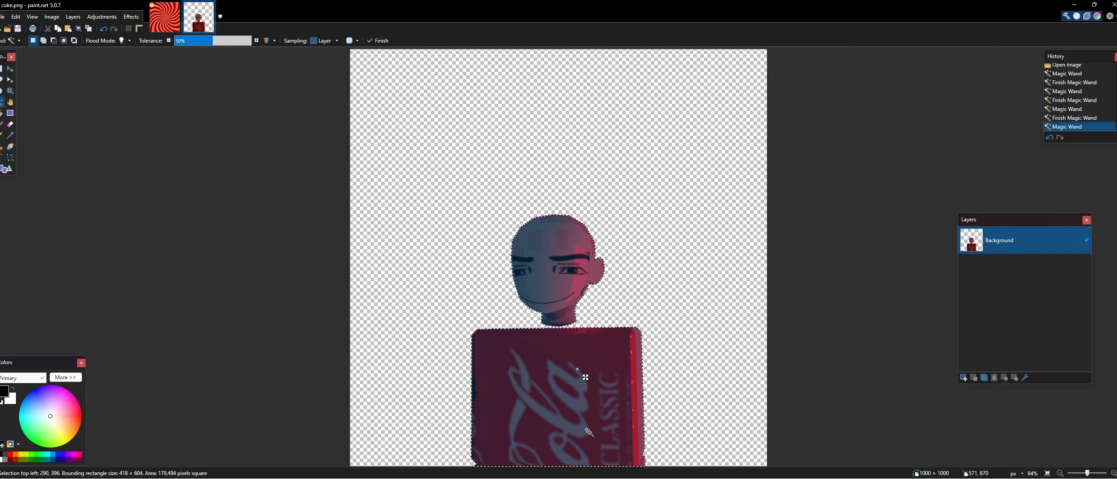
left_click(632, 429, "ctrl")
left_click(608, 389, "ctrl")
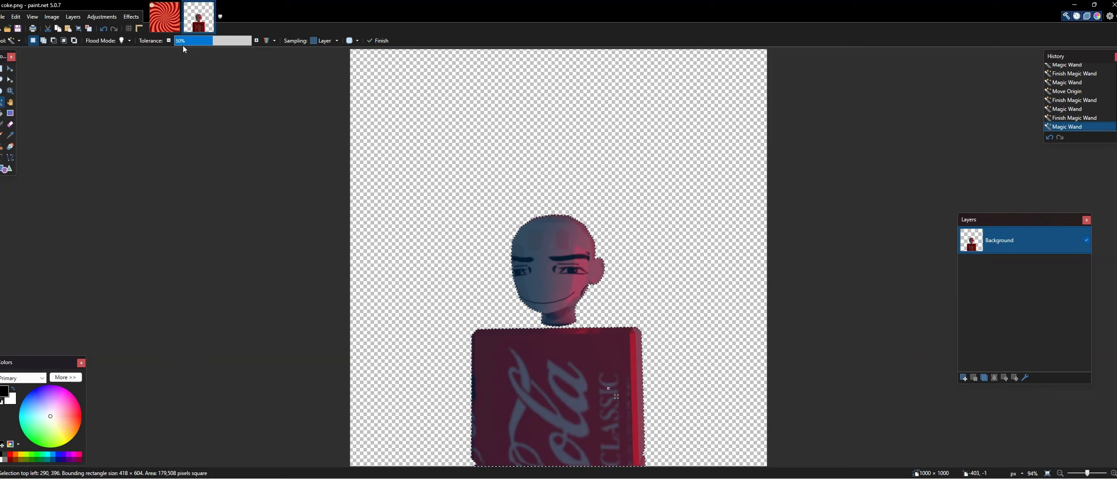
- Copy the selected character onto the spiral image's Background layer, position it in the lower middle, and close coke.png
left_click(170, 24)
key("ctrl+v")
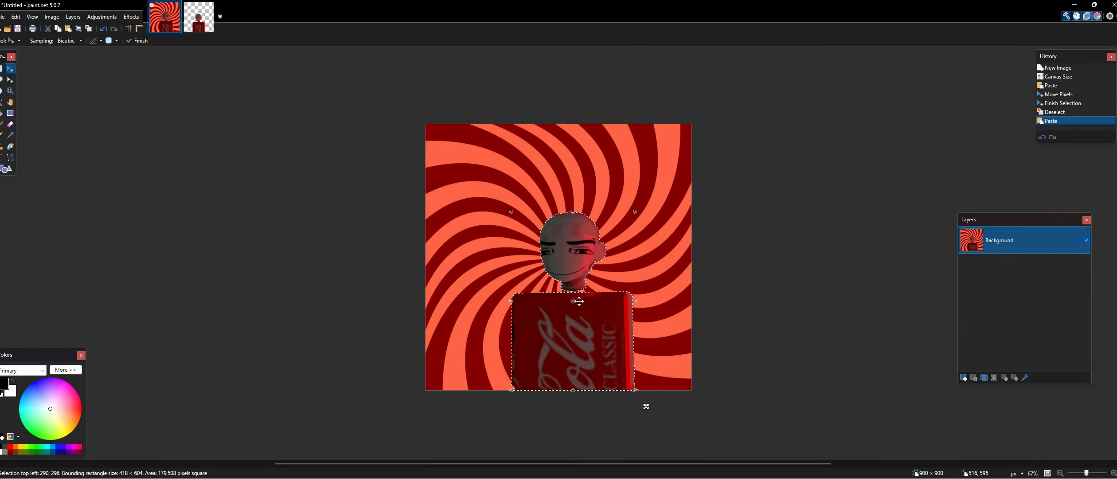
left_click_drag(574, 308, 571, 310)
key("ctrl+d")
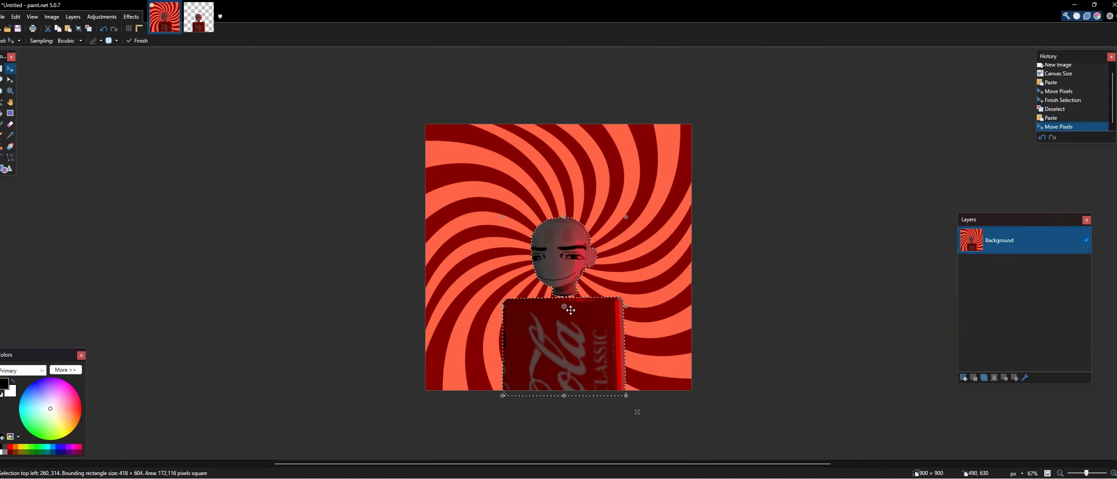
left_click(211, 6)
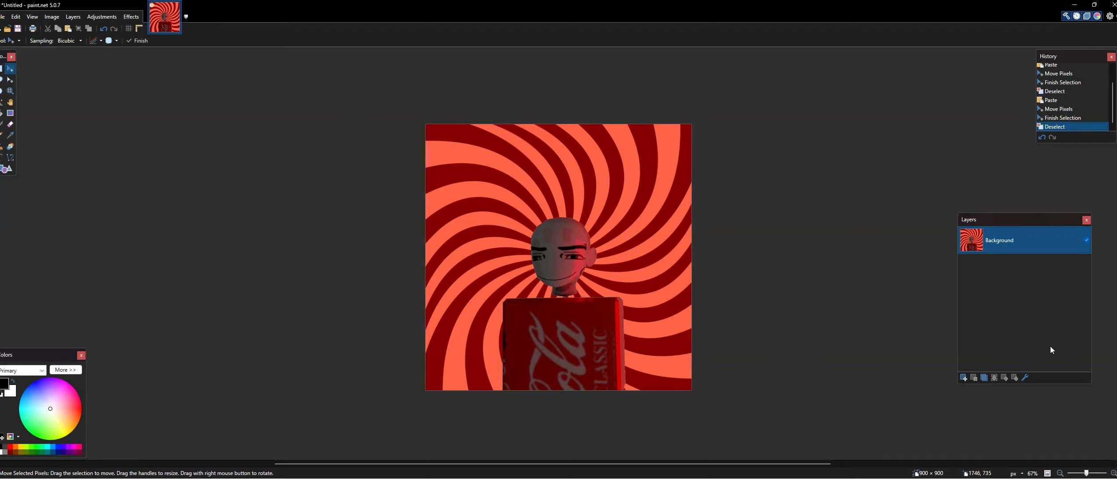
- Undo the deselection, move and paste of the character on the Background layer
left_click(107, 29)
left_click(107, 30)
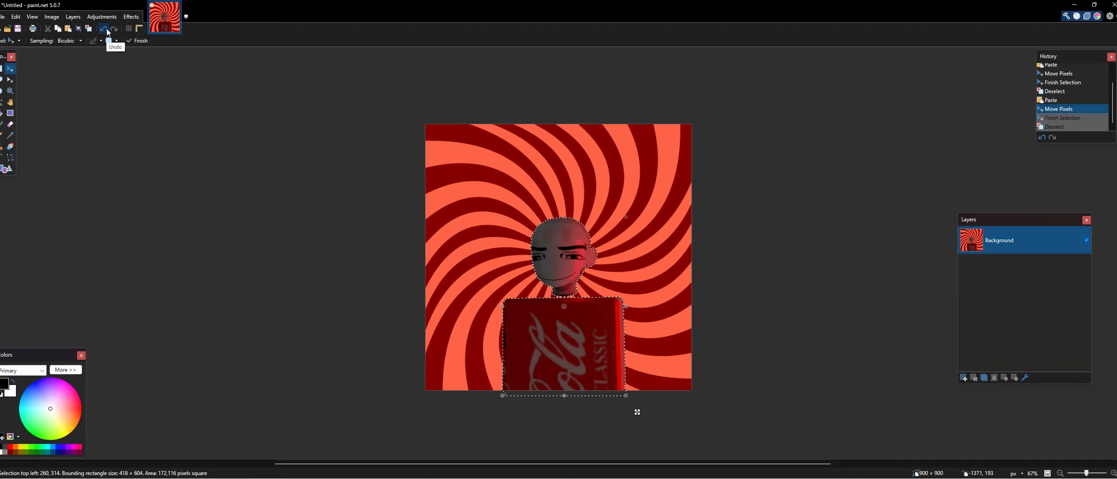
left_click(106, 30)
left_click(107, 30)
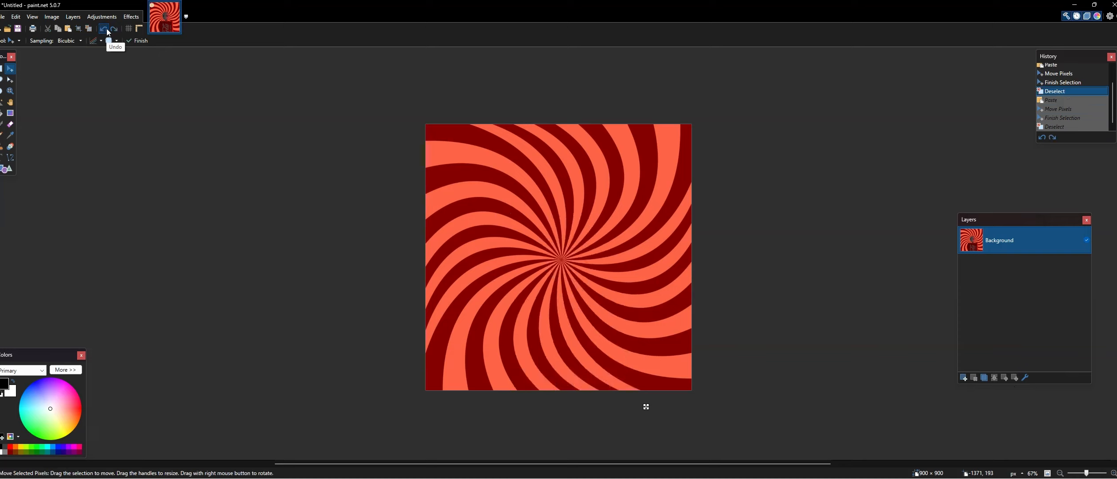
- Add a new layer, paste the character onto it, centre it along the canvas's lower edge and deselect it
left_click(964, 378)
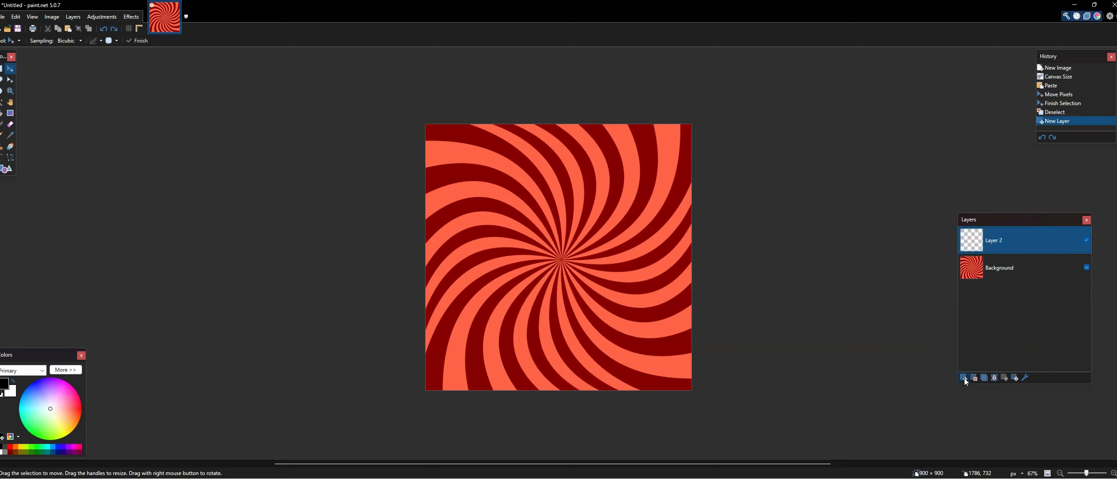
key("ctrl+v")
left_click_drag(588, 283, 581, 287)
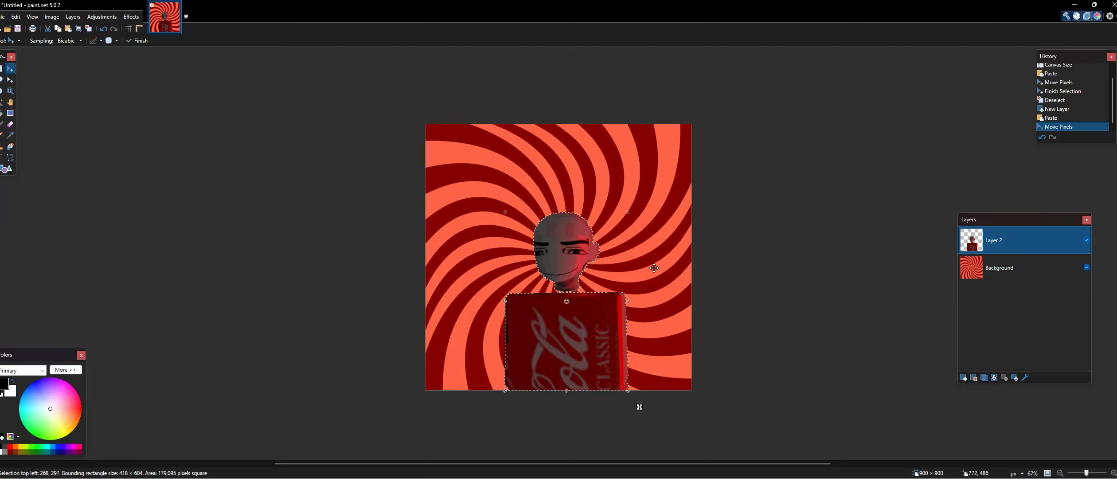
key("ctrl+d")
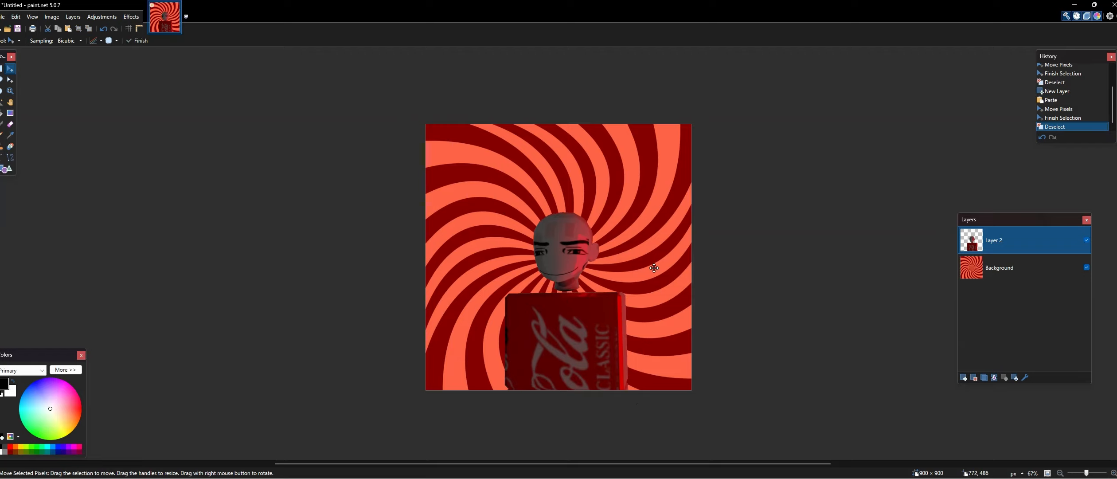
- Duplicate the character layer and prepare to fill the lower copy with the Paint Bucket
left_click(985, 378)
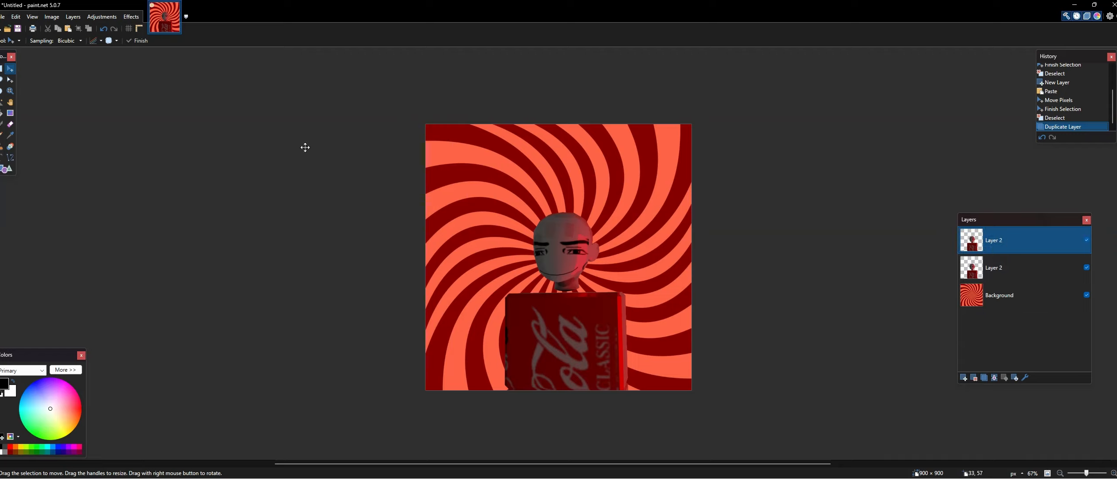
left_click(1043, 273)
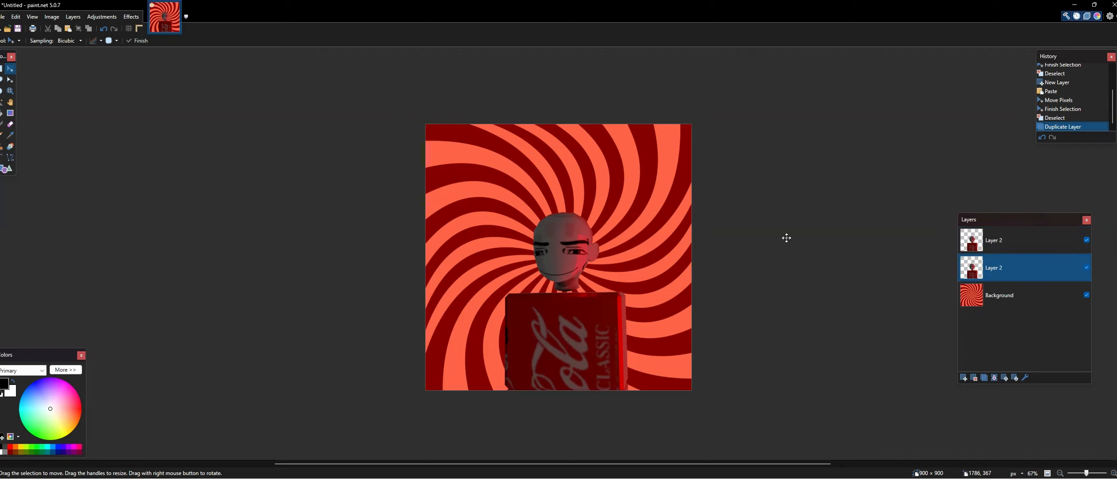
left_click(2, 114)
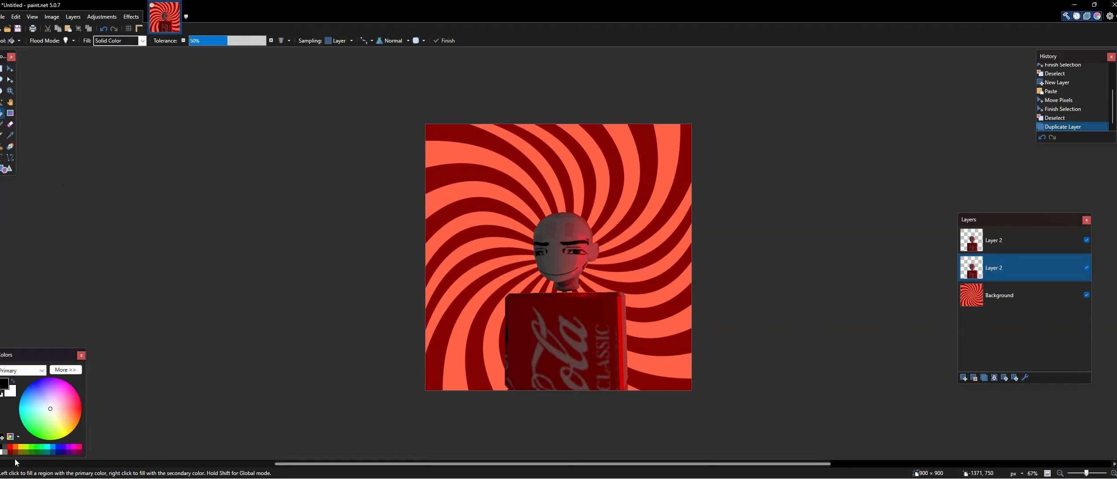